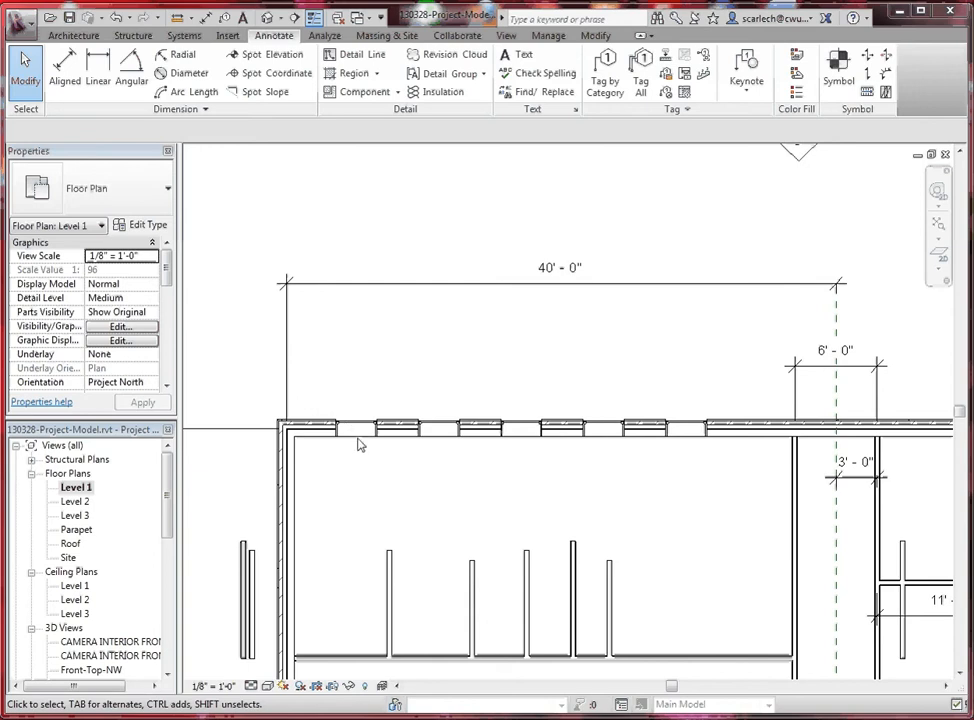
Step: Examine the arrayed windows in the north wall and the individual windows along the west wall on the Level 1 plan
{"action": "scroll", "coordinate": [369, 440], "scroll_direction": "up", "scroll_amount": 2}
{"action": "scroll", "coordinate": [370, 438], "scroll_direction": "up", "scroll_amount": 1}
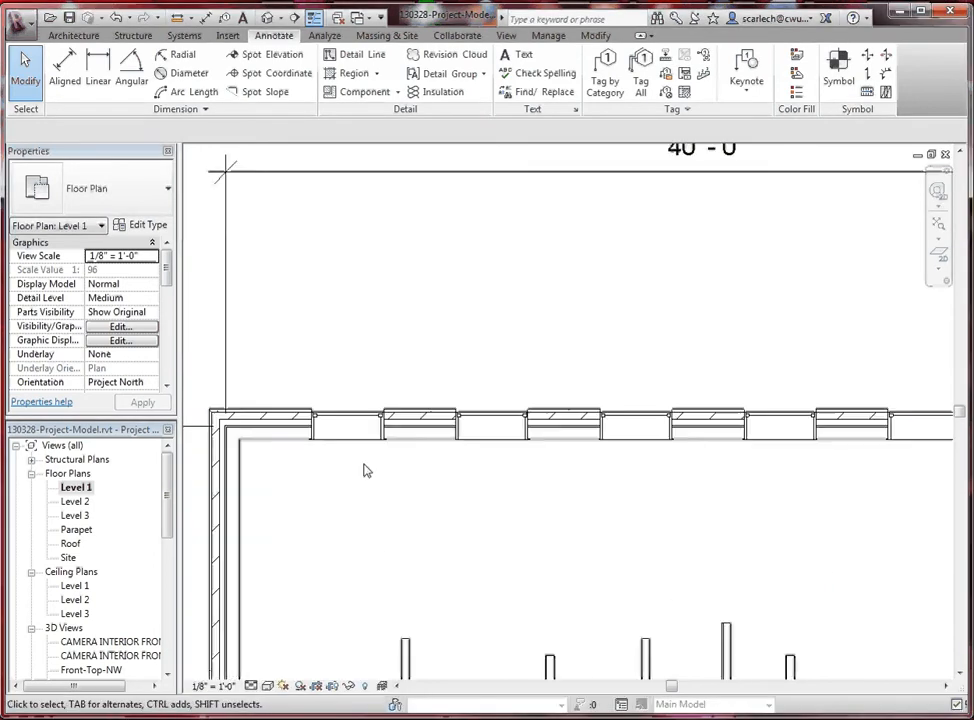
{"action": "scroll", "coordinate": [383, 466], "scroll_direction": "down", "scroll_amount": 1}
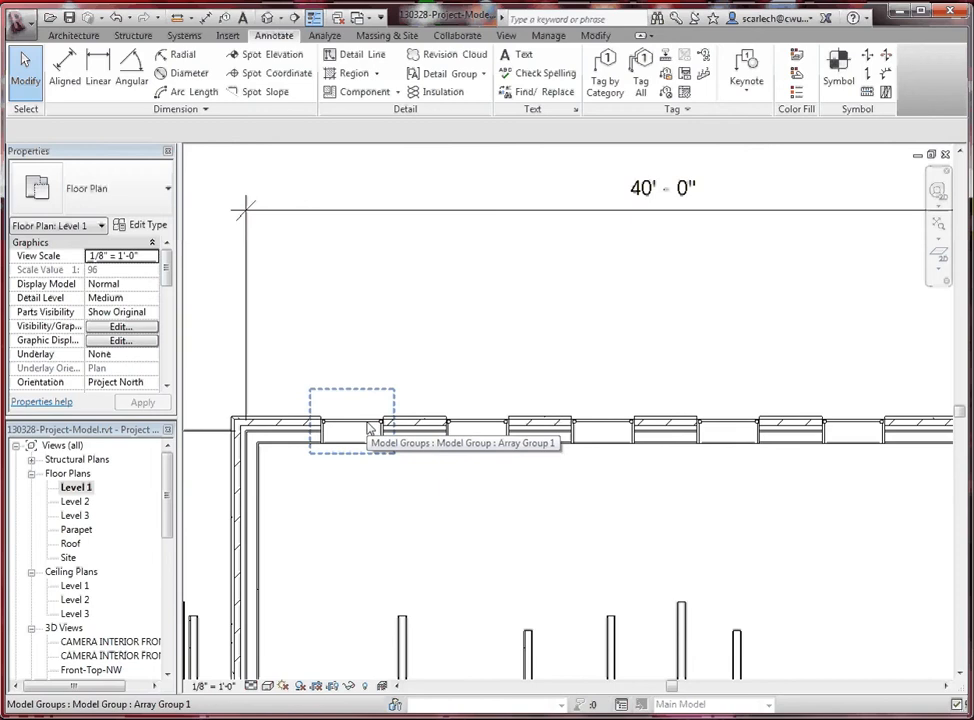
{"action": "scroll", "coordinate": [410, 321], "scroll_direction": "down", "scroll_amount": 4}
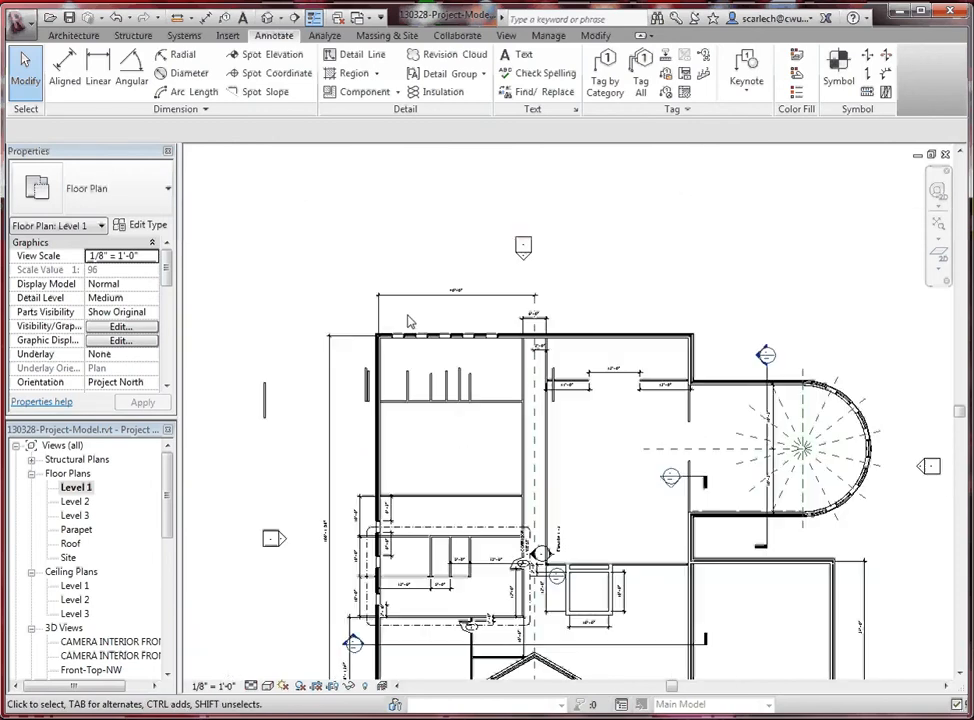
{"action": "scroll", "coordinate": [377, 578], "scroll_direction": "up", "scroll_amount": 5}
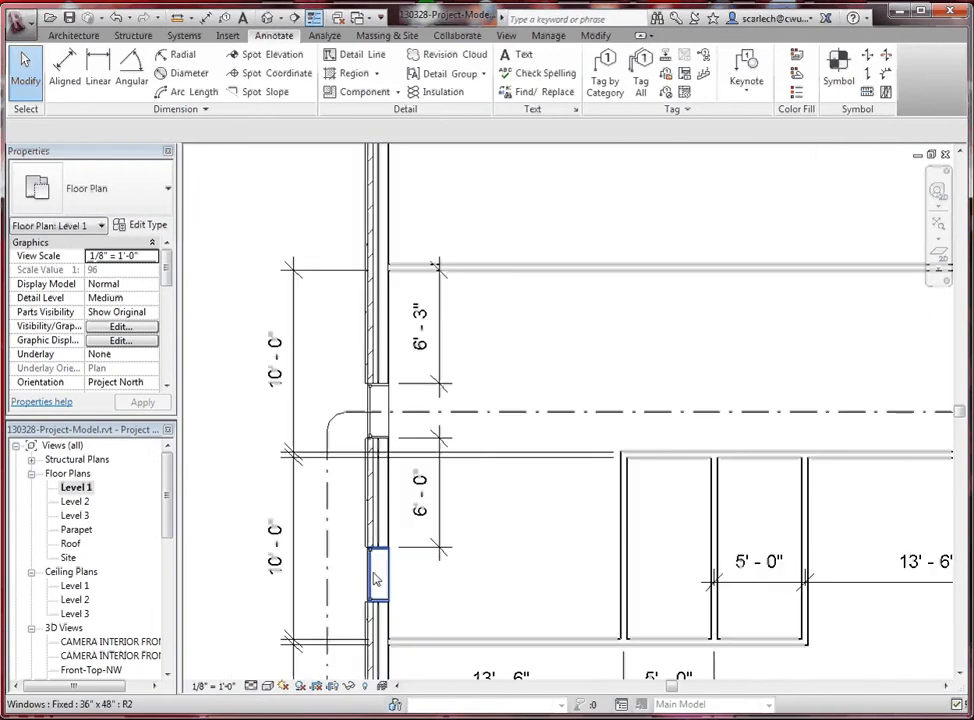
{"action": "scroll", "coordinate": [377, 578], "scroll_direction": "down", "scroll_amount": 4}
{"action": "scroll", "coordinate": [393, 368], "scroll_direction": "up", "scroll_amount": 4}
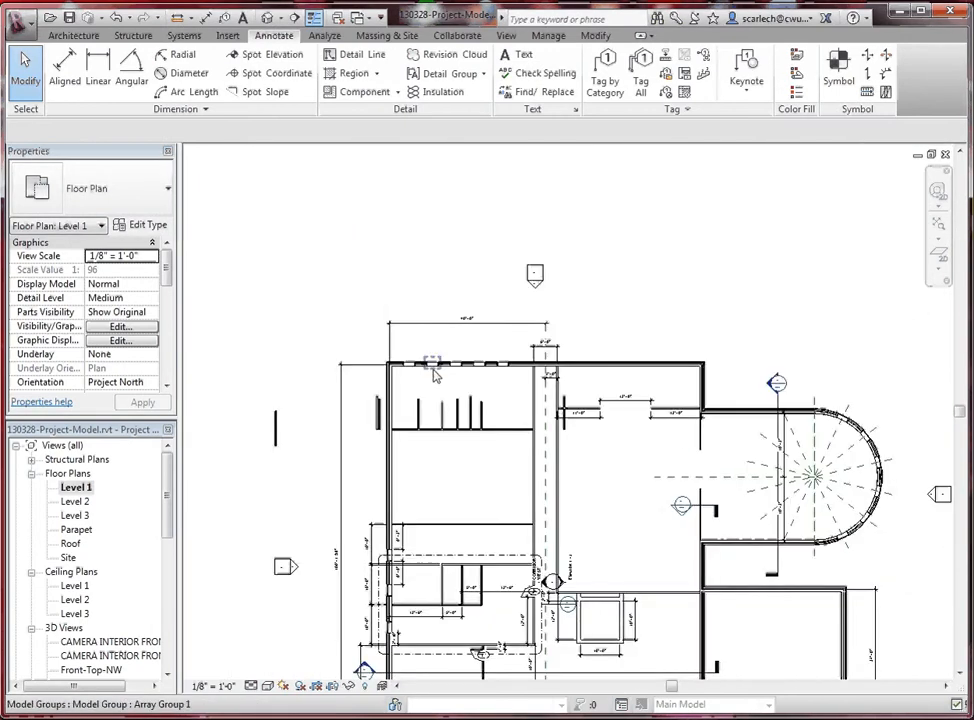
{"action": "scroll", "coordinate": [393, 368], "scroll_direction": "up", "scroll_amount": 5}
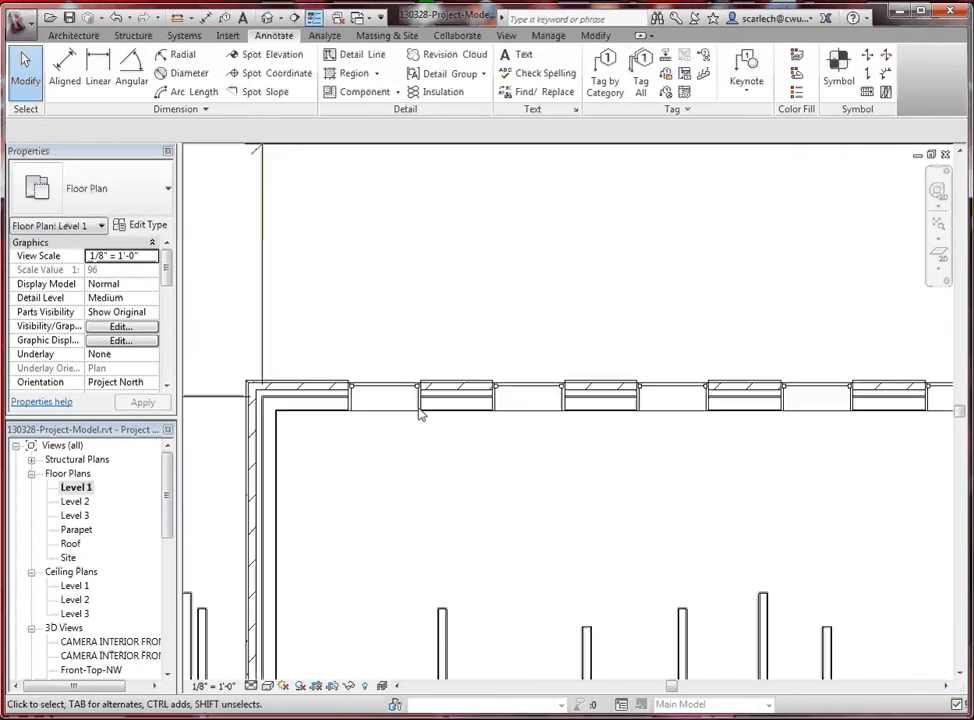
{"action": "scroll", "coordinate": [400, 372], "scroll_direction": "down", "scroll_amount": 2}
{"action": "scroll", "coordinate": [415, 388], "scroll_direction": "up", "scroll_amount": 2}
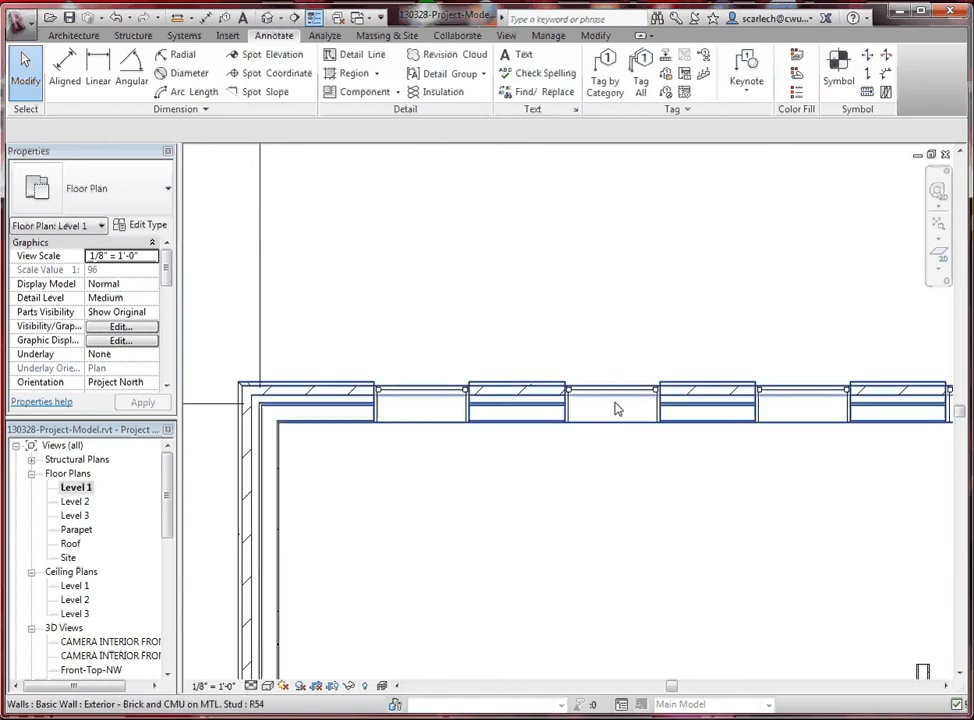
Step: Make the temporary dimension from the west wall to the first arrayed window permanent and move its line further into the room
{"action": "left_click", "coordinate": [424, 396]}
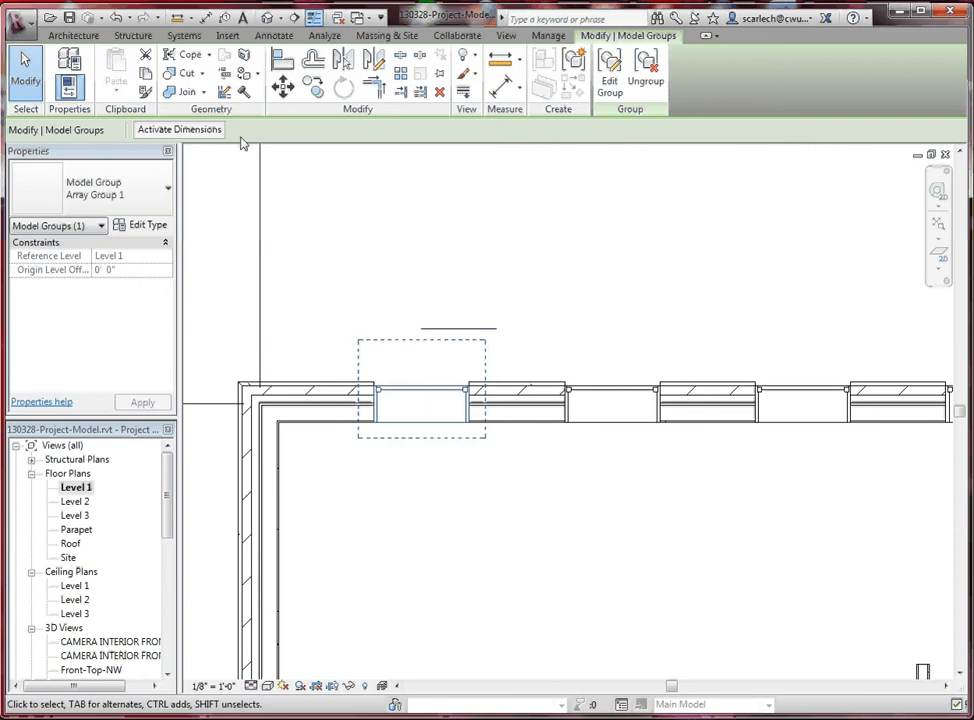
{"action": "left_click", "coordinate": [180, 130]}
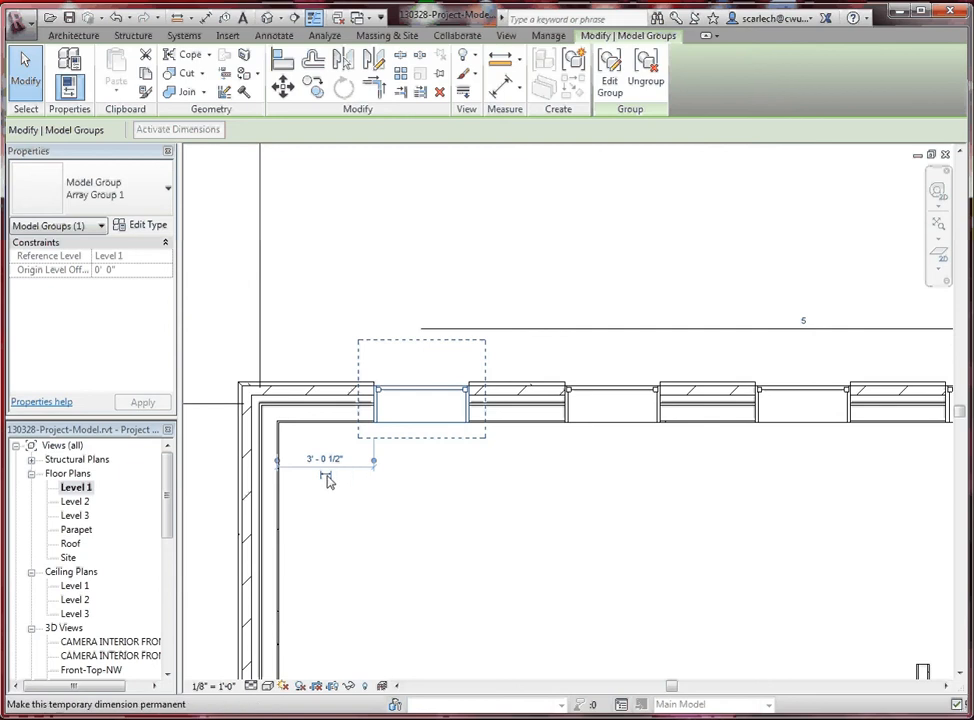
{"action": "left_click", "coordinate": [326, 475]}
{"action": "left_click", "coordinate": [362, 506]}
{"action": "left_click", "coordinate": [350, 468]}
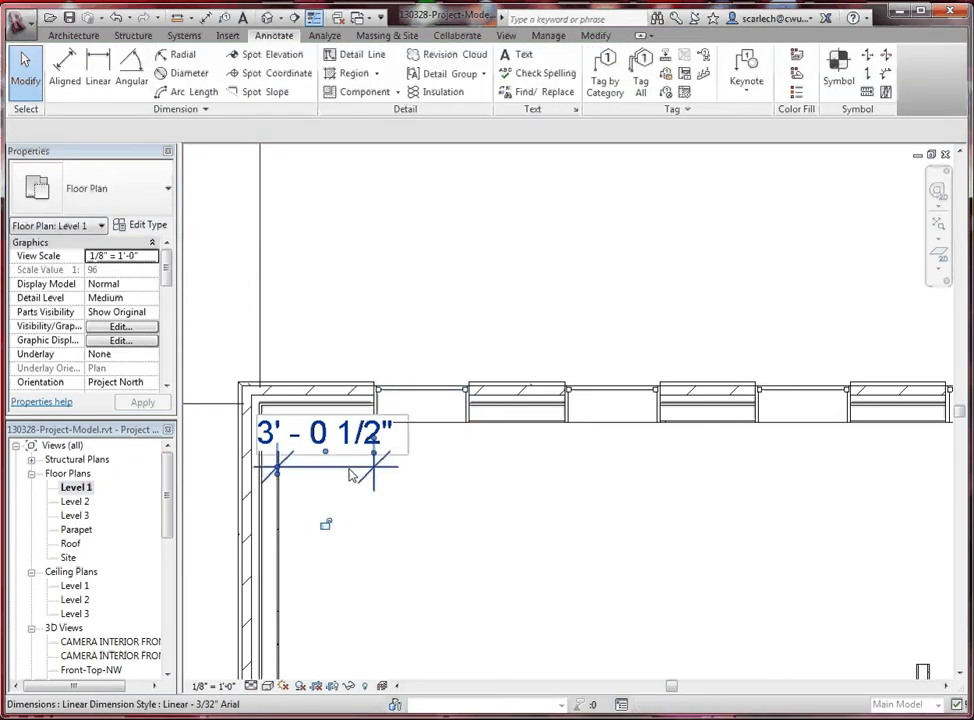
{"action": "left_click_drag", "start_coordinate": [344, 468], "coordinate": [359, 583]}
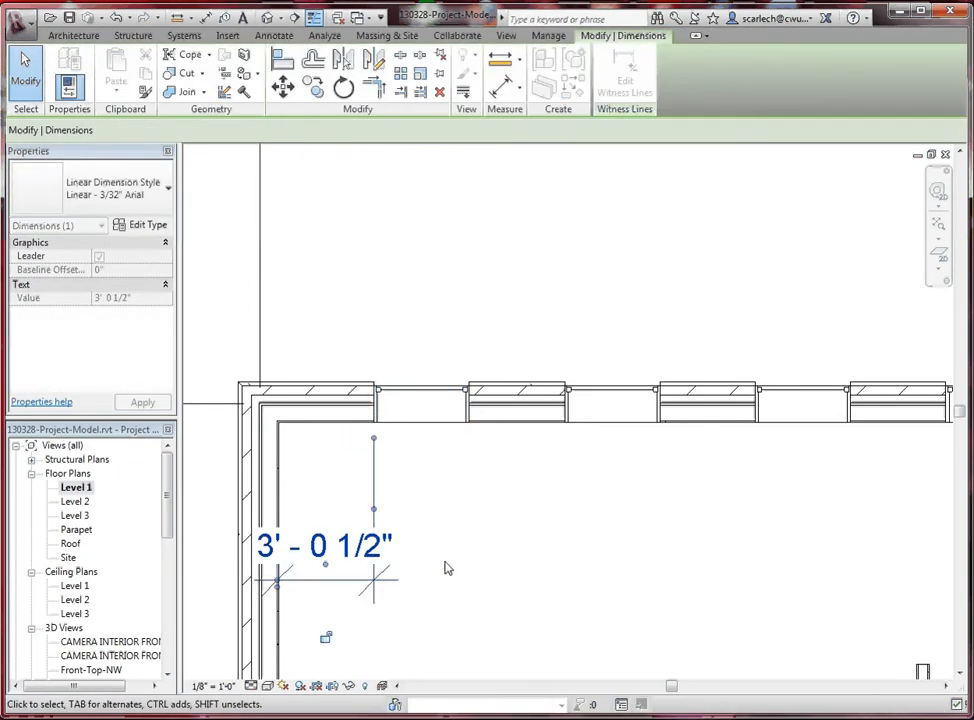
{"action": "left_click", "coordinate": [446, 563]}
Step: Move the dimension's witness lines to the first window's centre and the inner finish face of the west wall
{"action": "left_click", "coordinate": [322, 588]}
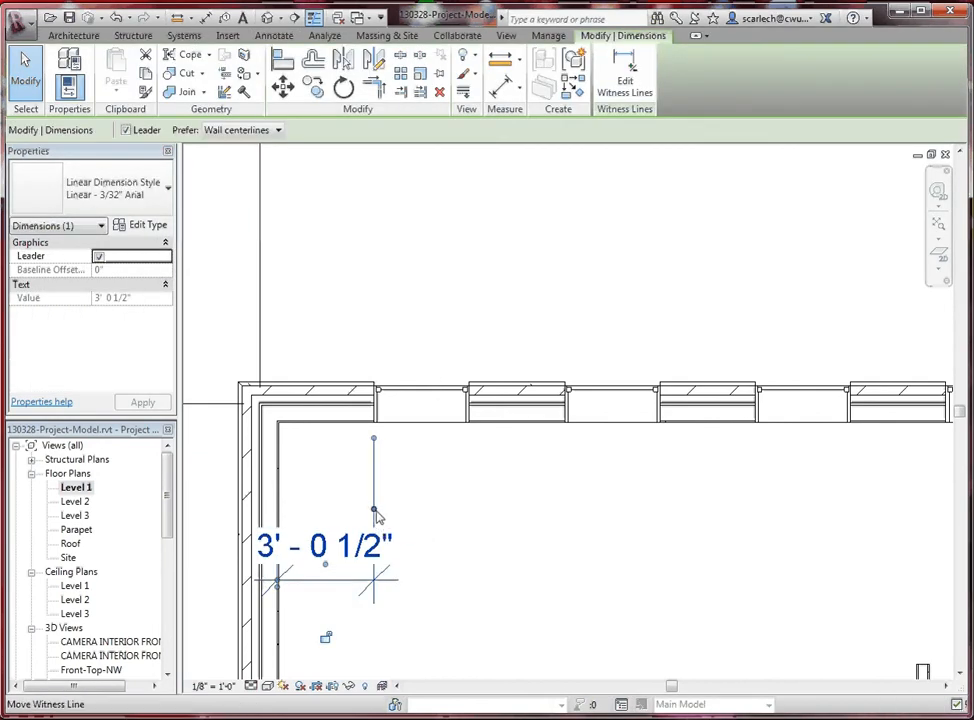
{"action": "left_click_drag", "start_coordinate": [375, 512], "coordinate": [421, 413]}
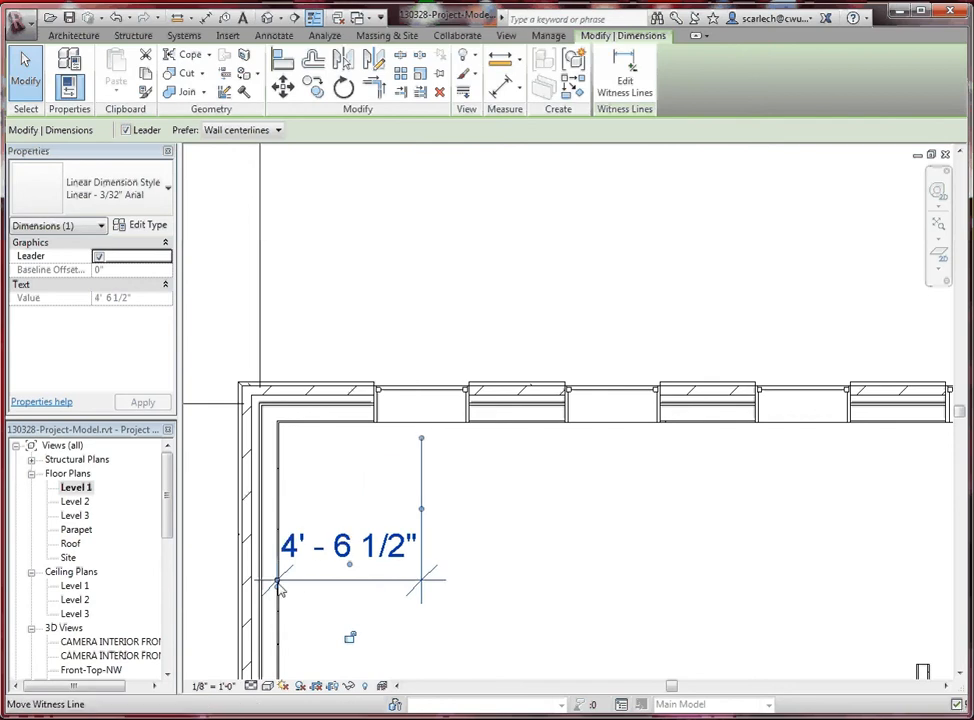
{"action": "scroll", "coordinate": [283, 592], "scroll_direction": "up", "scroll_amount": 2}
{"action": "scroll", "coordinate": [283, 592], "scroll_direction": "up", "scroll_amount": 2}
{"action": "left_click_drag", "start_coordinate": [280, 590], "coordinate": [315, 239]}
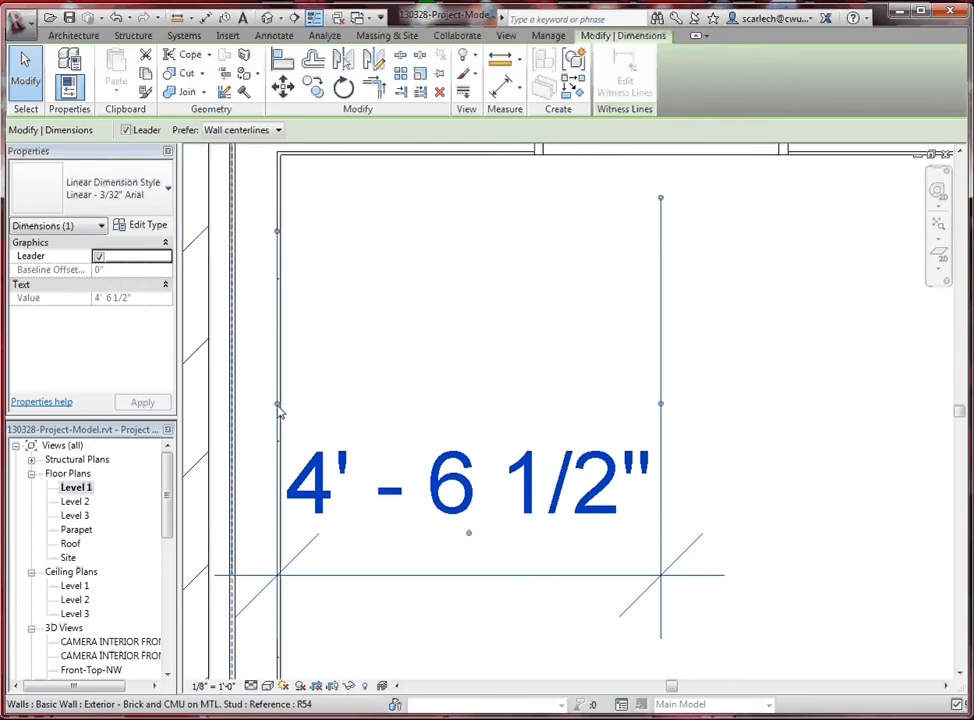
{"action": "left_click", "coordinate": [285, 341]}
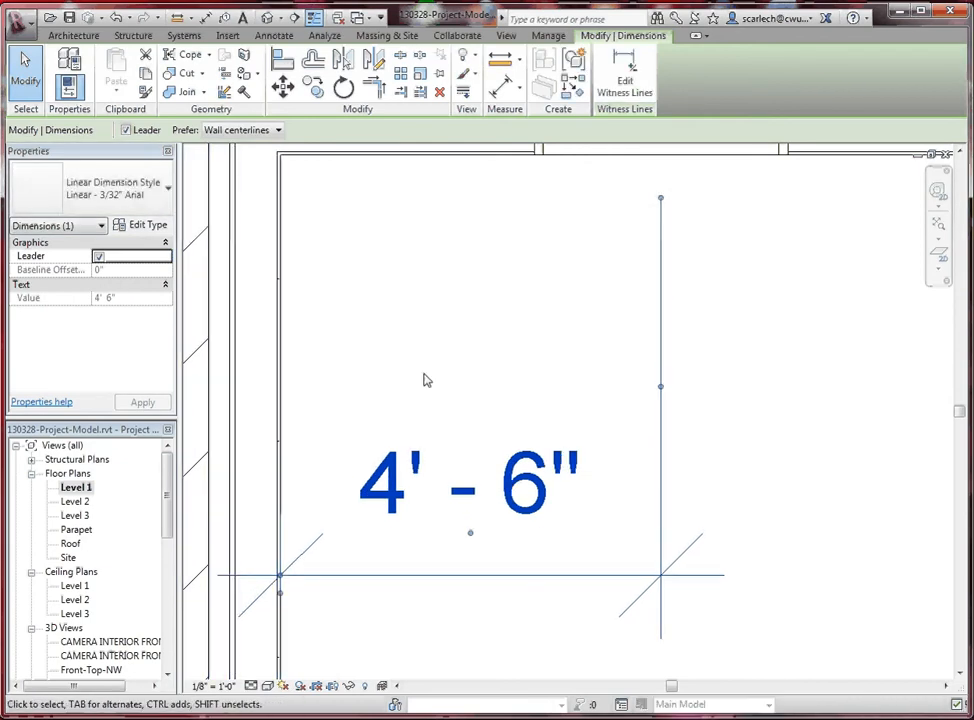
{"action": "scroll", "coordinate": [443, 408], "scroll_direction": "down", "scroll_amount": 4}
{"action": "scroll", "coordinate": [498, 467], "scroll_direction": "down", "scroll_amount": 3}
{"action": "scroll", "coordinate": [537, 415], "scroll_direction": "up", "scroll_amount": 1}
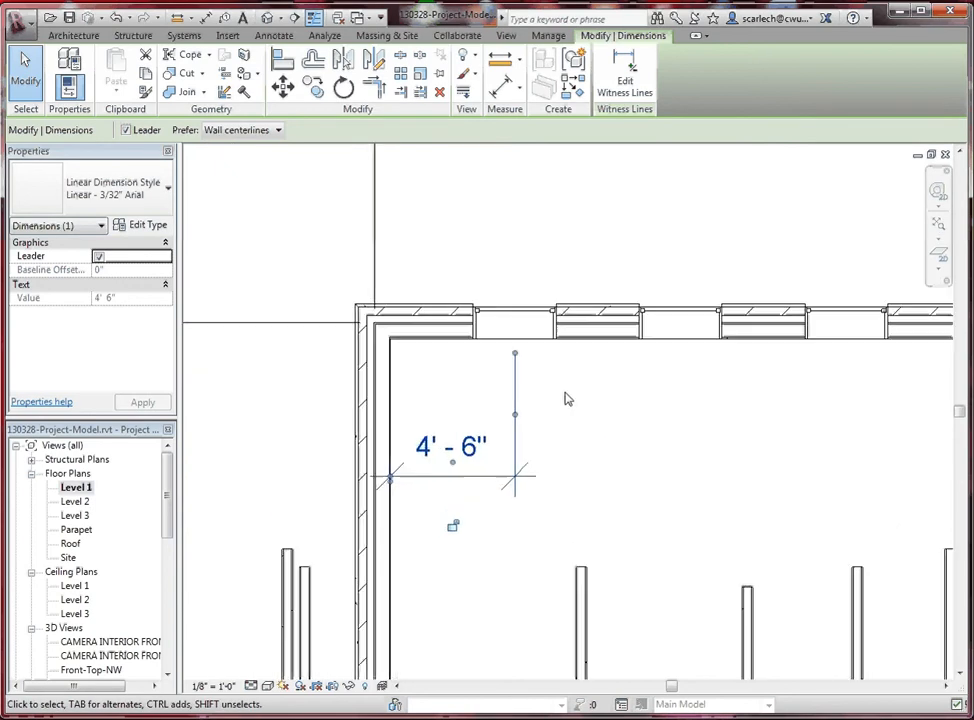
{"action": "left_click", "coordinate": [564, 391]}
Step: Set the distance from the west wall's inner face to the first arrayed window's centre to 4'
{"action": "scroll", "coordinate": [512, 327], "scroll_direction": "up", "scroll_amount": 1}
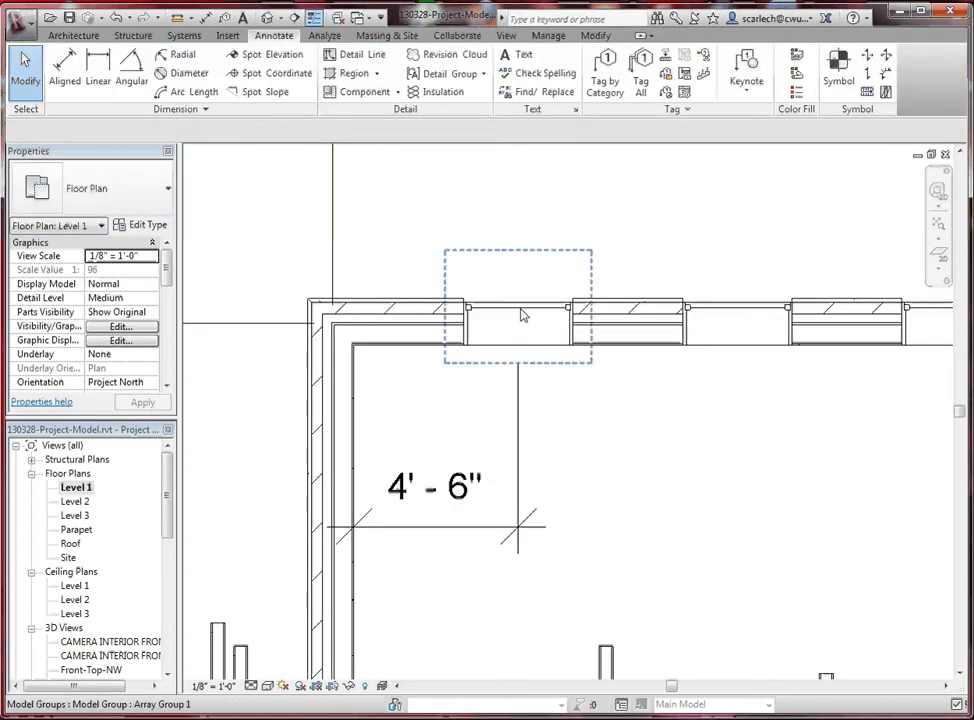
{"action": "left_click", "coordinate": [520, 314]}
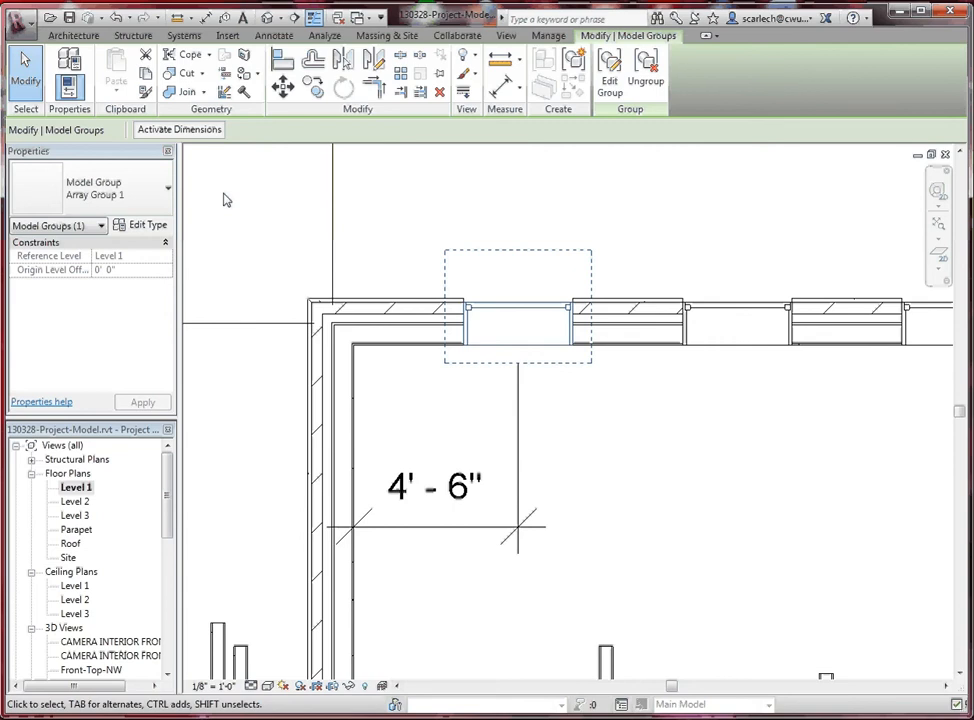
{"action": "left_click", "coordinate": [192, 130]}
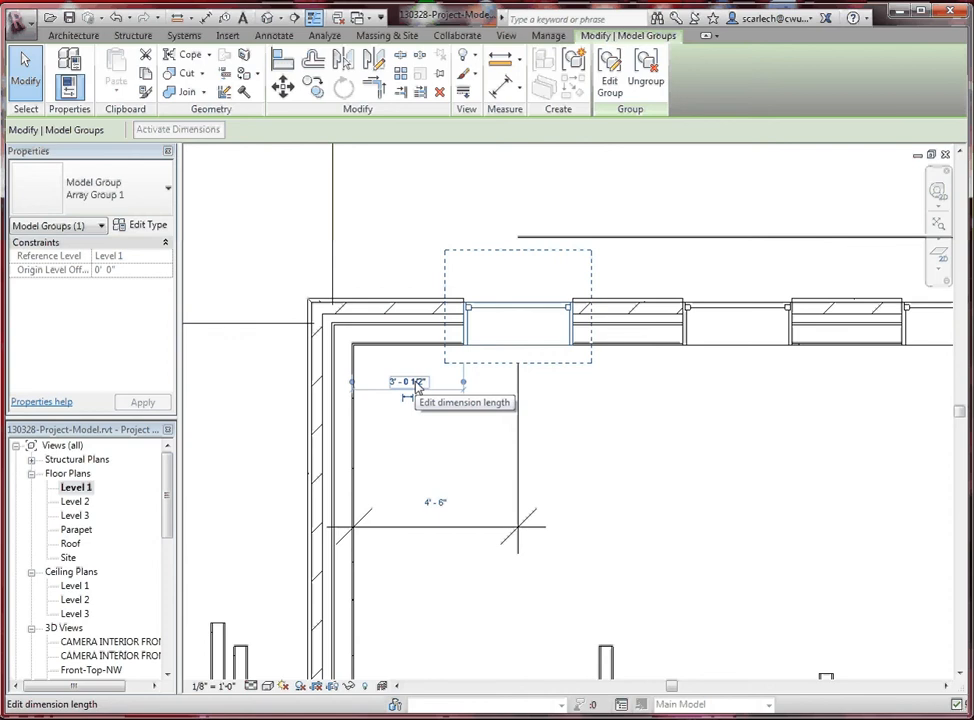
{"action": "left_click", "coordinate": [445, 508]}
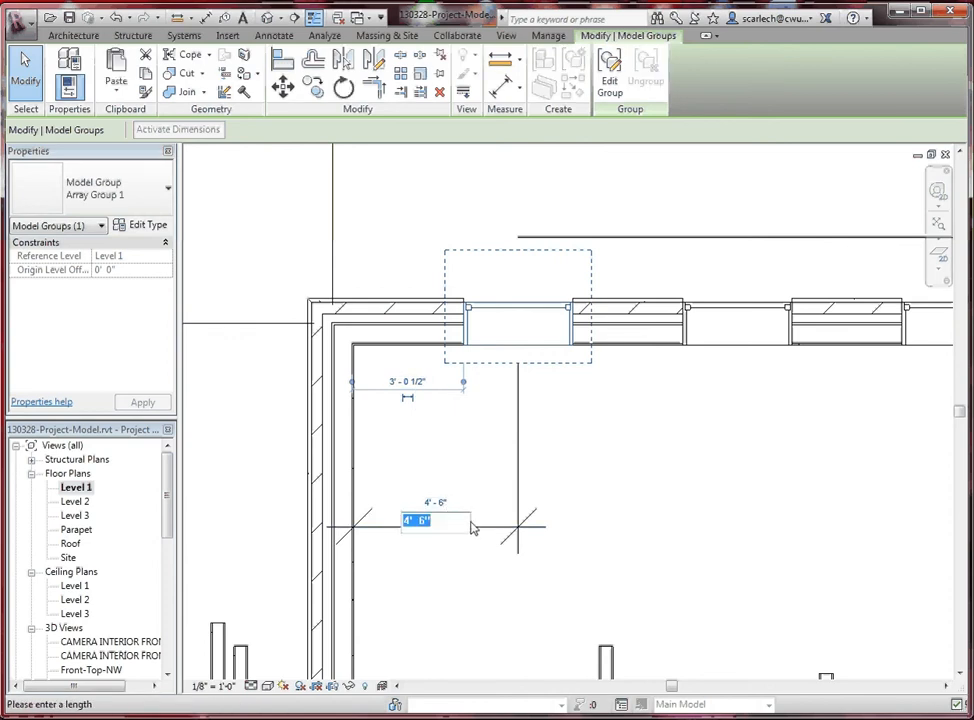
{"action": "type", "text": "4"}
{"action": "key", "text": "Return"}
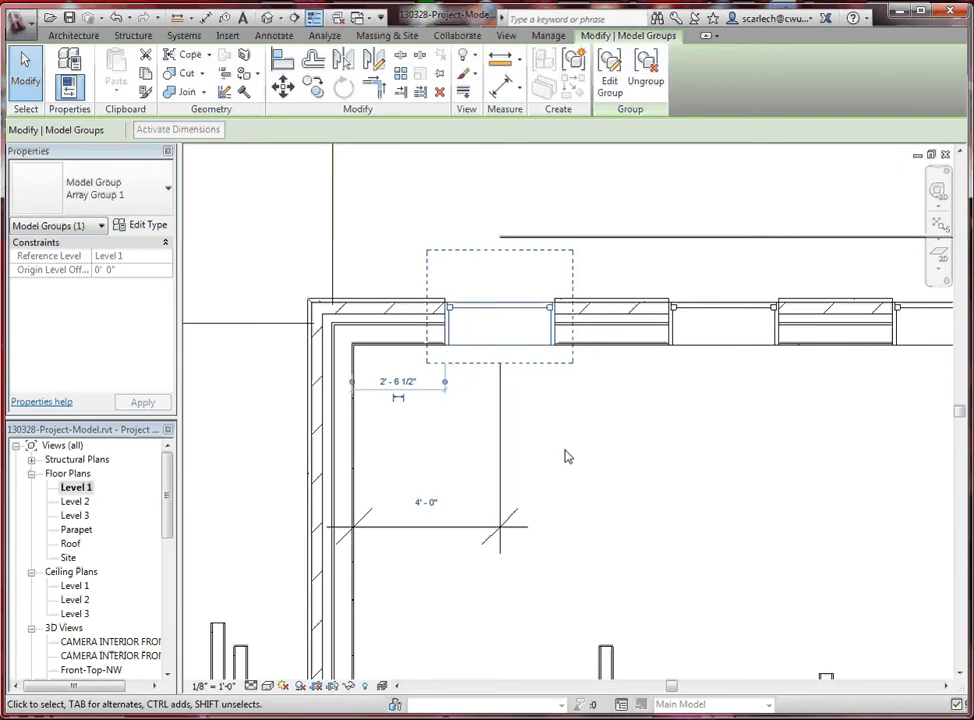
{"action": "left_click", "coordinate": [565, 456]}
Step: Move the 4'-0" window dimension outside the building above the north wall and lock it
{"action": "scroll", "coordinate": [564, 455], "scroll_direction": "up", "scroll_amount": 3}
{"action": "scroll", "coordinate": [504, 541], "scroll_direction": "down", "scroll_amount": 1}
{"action": "left_click", "coordinate": [490, 537]}
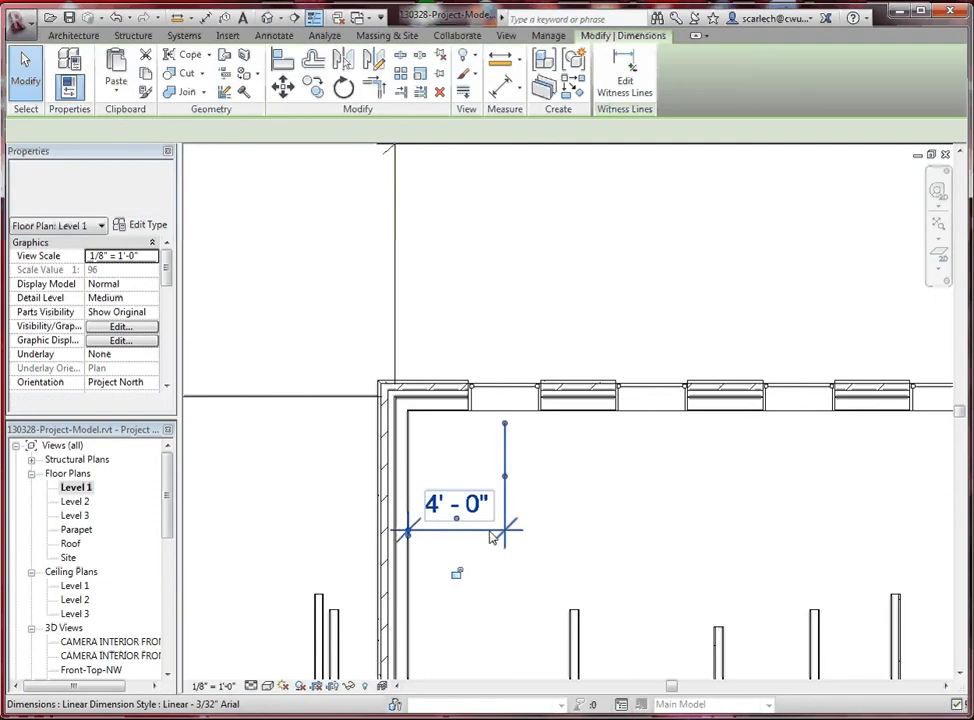
{"action": "left_click_drag", "start_coordinate": [494, 538], "coordinate": [505, 275]}
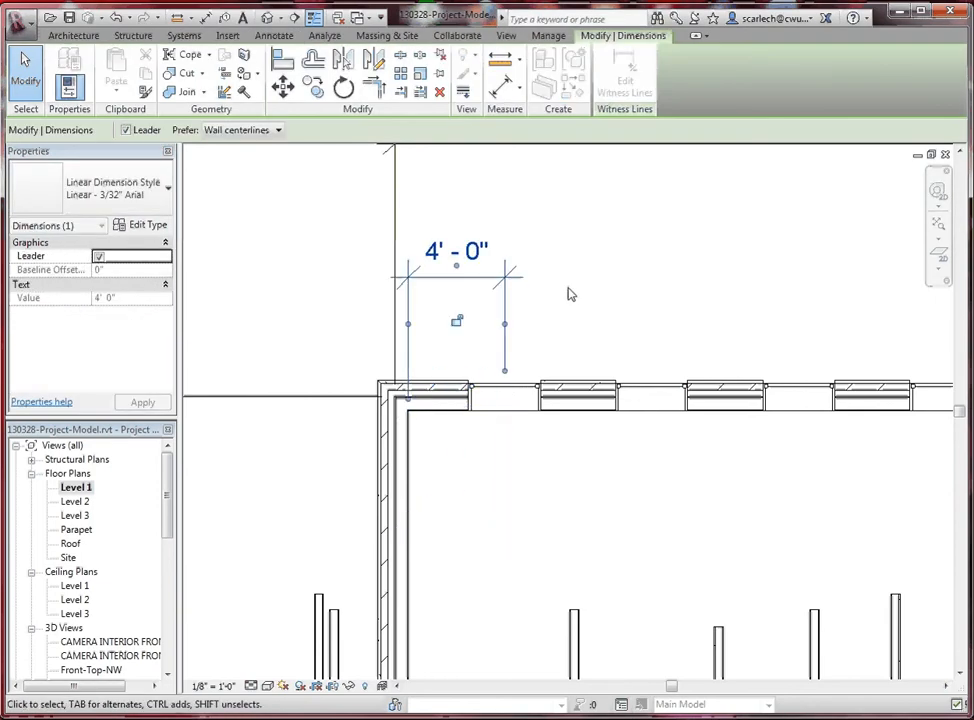
{"action": "left_click", "coordinate": [456, 320]}
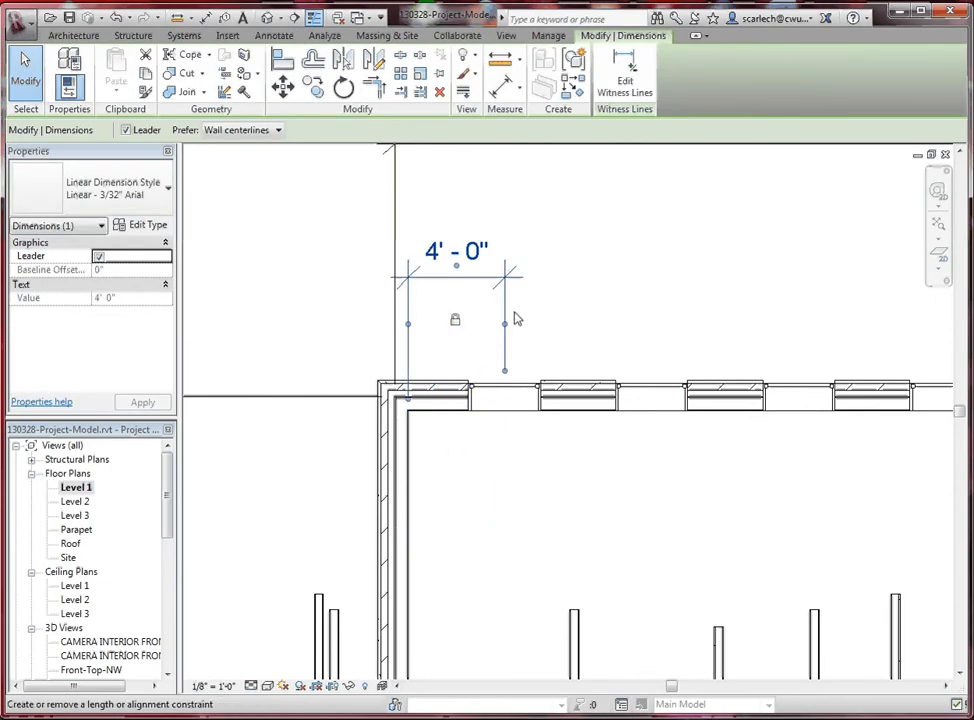
{"action": "left_click", "coordinate": [515, 318]}
Step: Try to set the distance from the west wall to the near edge of the first arrayed window to 3'
{"action": "scroll", "coordinate": [483, 427], "scroll_direction": "up", "scroll_amount": 3}
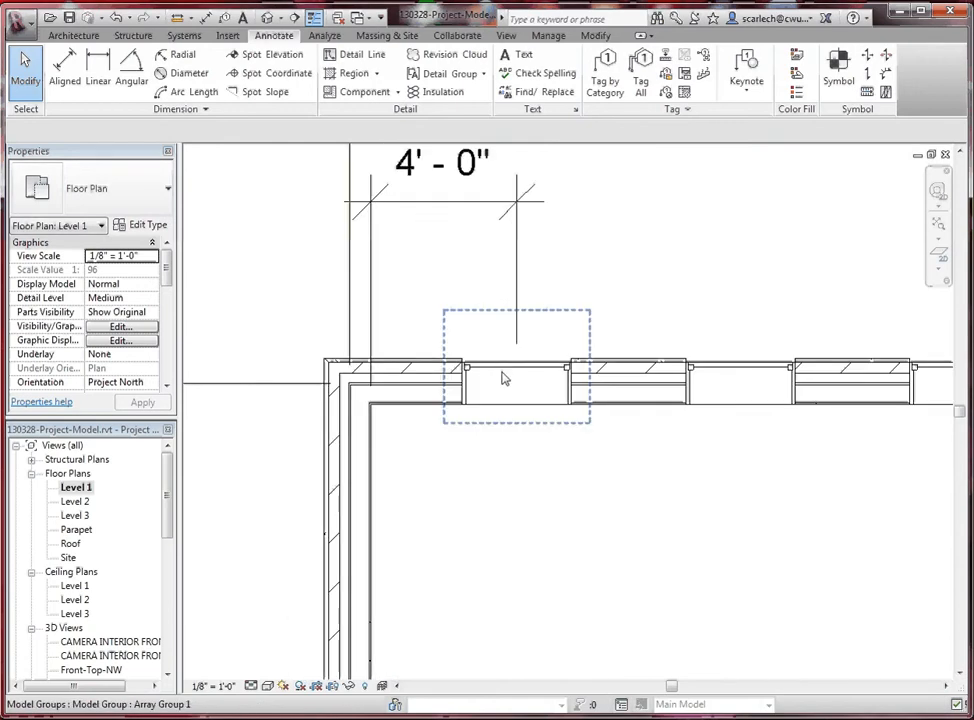
{"action": "left_click", "coordinate": [504, 378]}
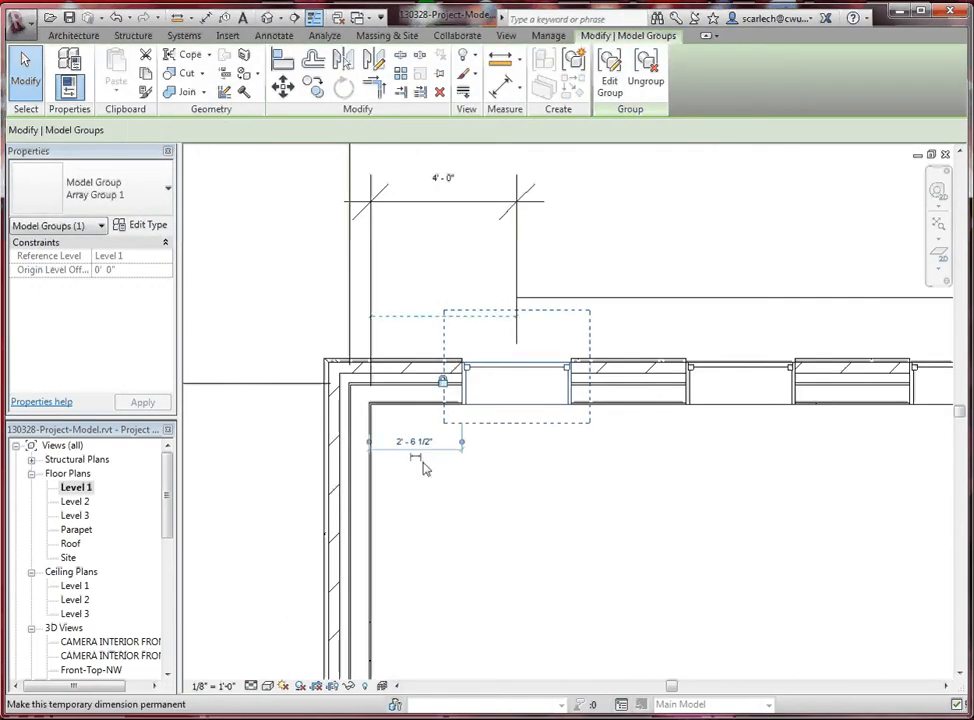
{"action": "left_click", "coordinate": [412, 442]}
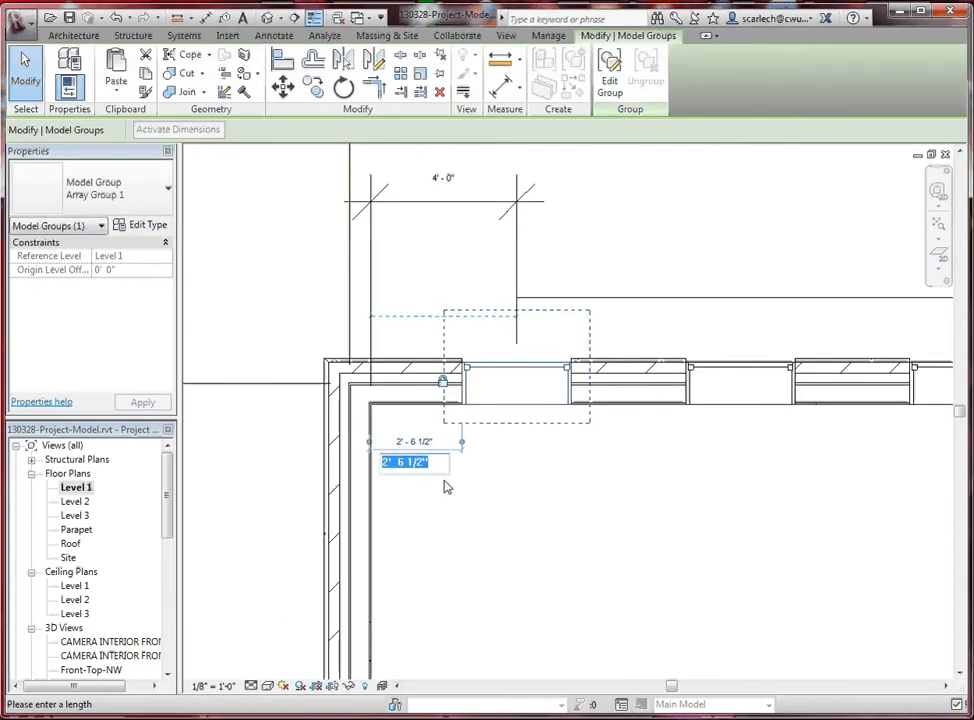
{"action": "type", "text": "3"}
{"action": "key", "text": "Return"}
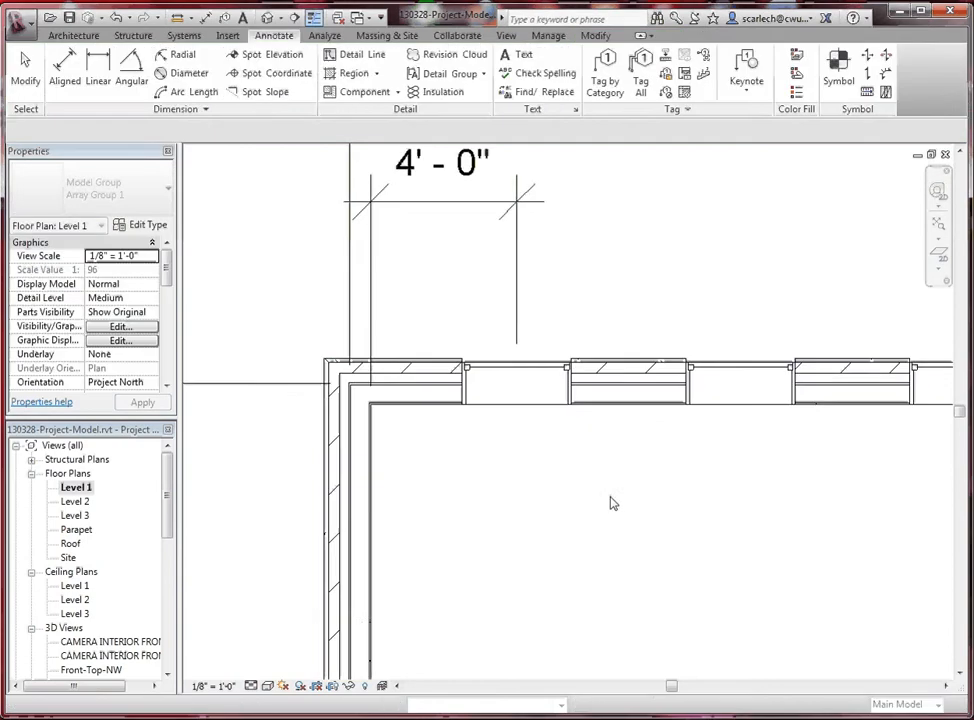
{"action": "key", "text": "Escape"}
Step: Inspect the first window group's activated dimensions and its locked 4'-0" constraint
{"action": "scroll", "coordinate": [524, 424], "scroll_direction": "up", "scroll_amount": 2}
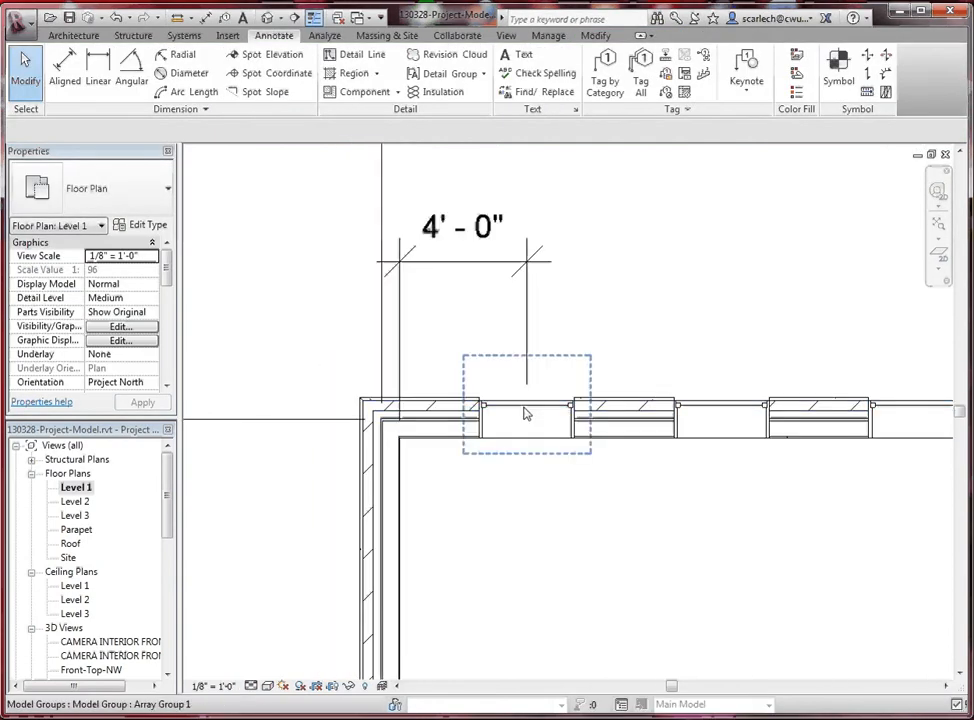
{"action": "left_click", "coordinate": [524, 410]}
{"action": "left_click", "coordinate": [180, 130]}
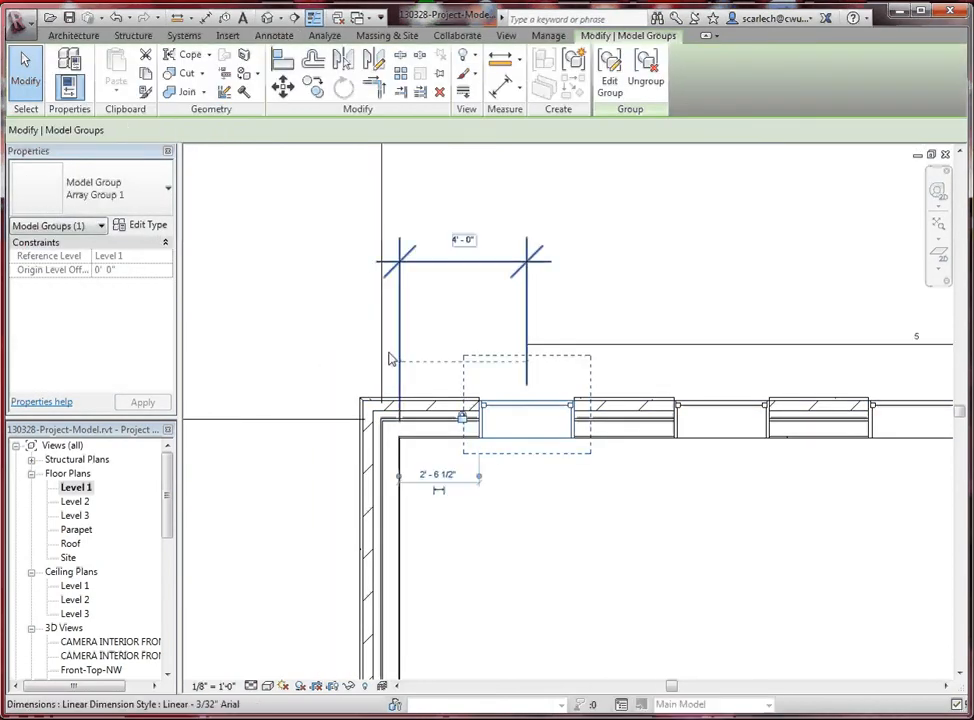
{"action": "left_click", "coordinate": [463, 244]}
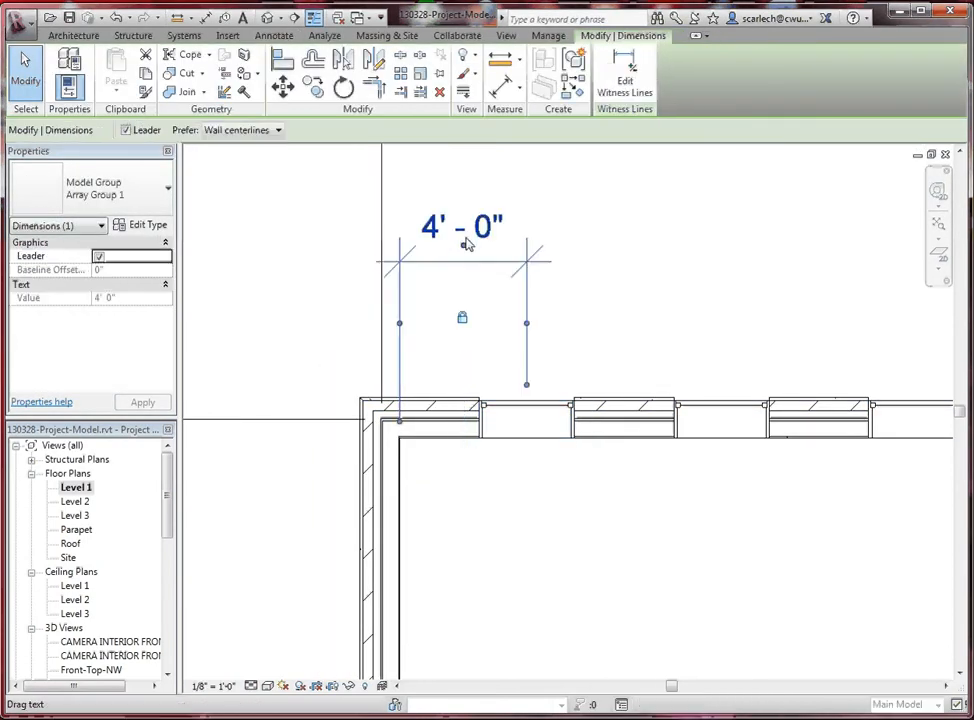
{"action": "left_click", "coordinate": [537, 407]}
{"action": "left_click", "coordinate": [187, 129]}
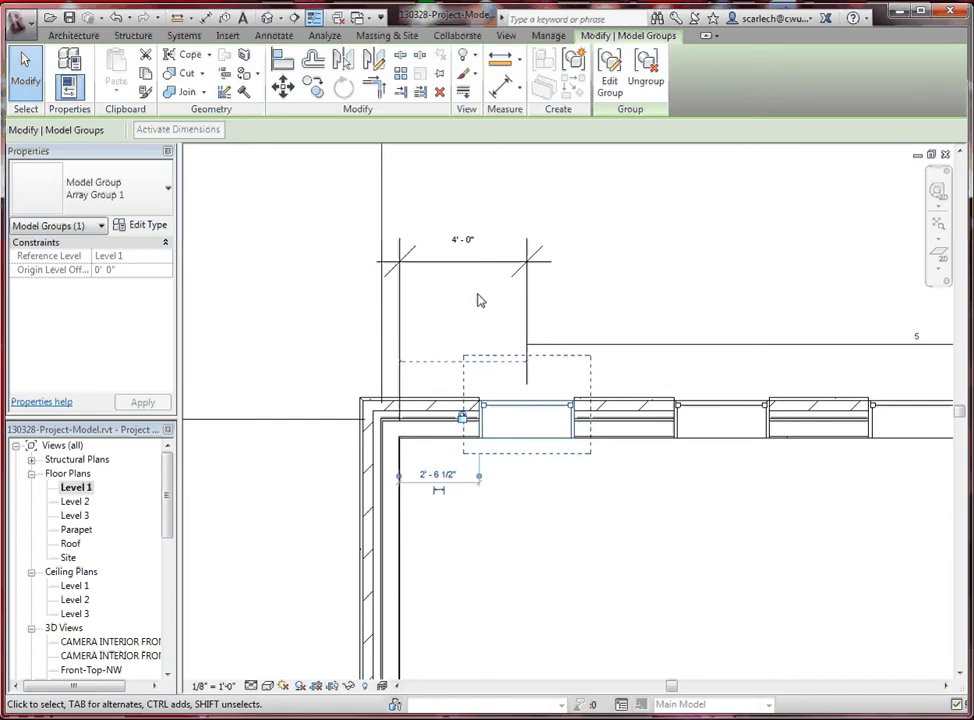
{"action": "left_click", "coordinate": [486, 501]}
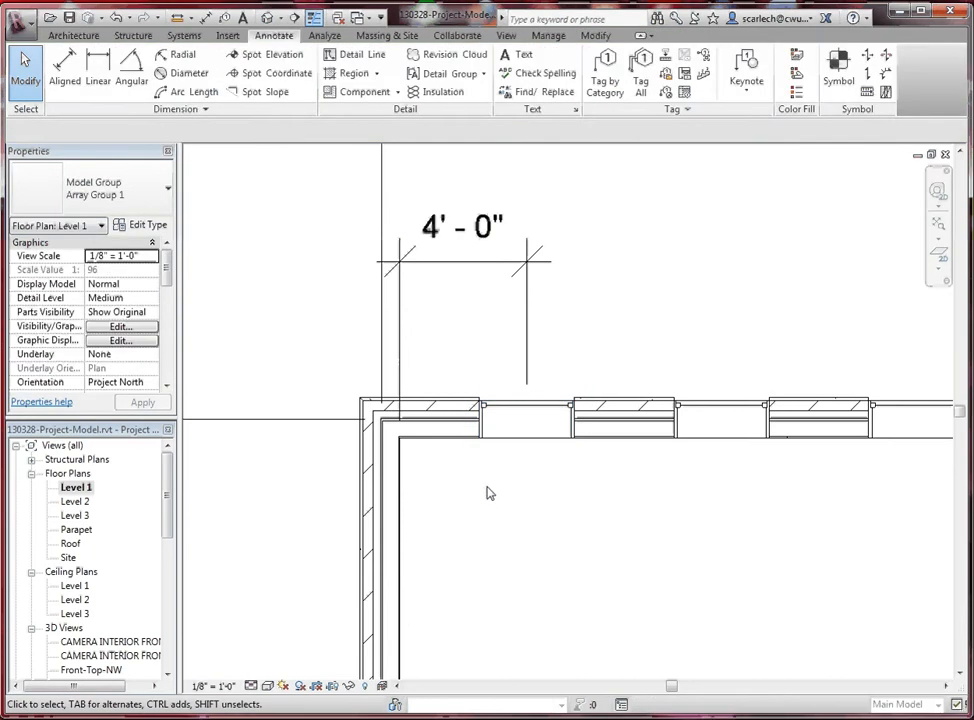
{"action": "scroll", "coordinate": [367, 423], "scroll_direction": "down", "scroll_amount": 3}
{"action": "scroll", "coordinate": [488, 357], "scroll_direction": "up", "scroll_amount": 2}
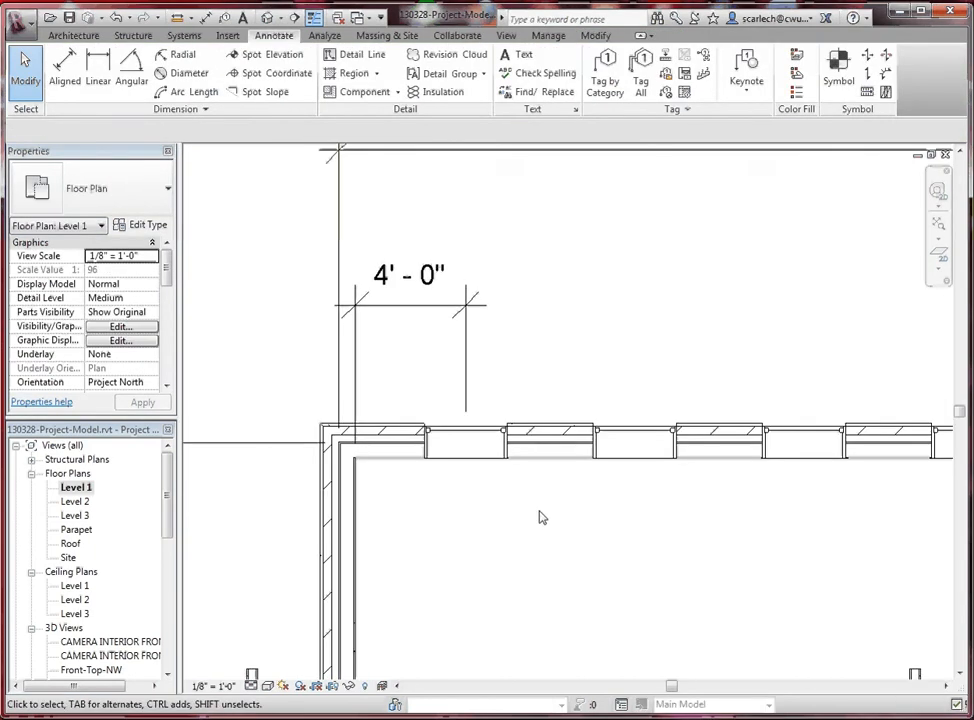
{"action": "scroll", "coordinate": [643, 539], "scroll_direction": "down", "scroll_amount": 3}
{"action": "scroll", "coordinate": [635, 463], "scroll_direction": "up", "scroll_amount": 3}
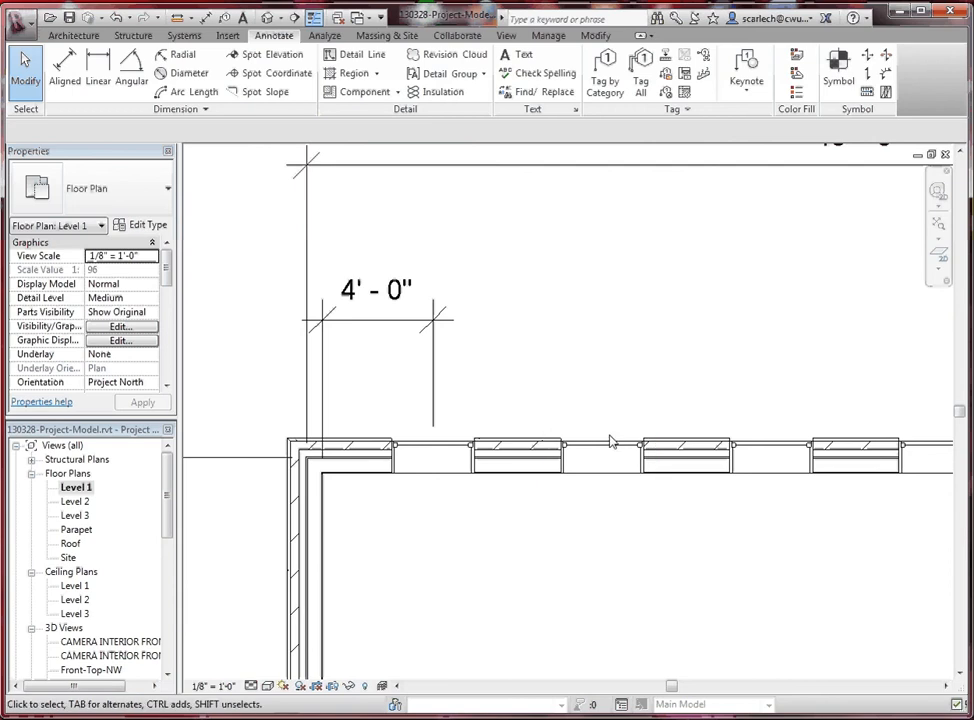
Step: Set the number of windows in the north wall's array to 4
{"action": "left_click", "coordinate": [611, 447]}
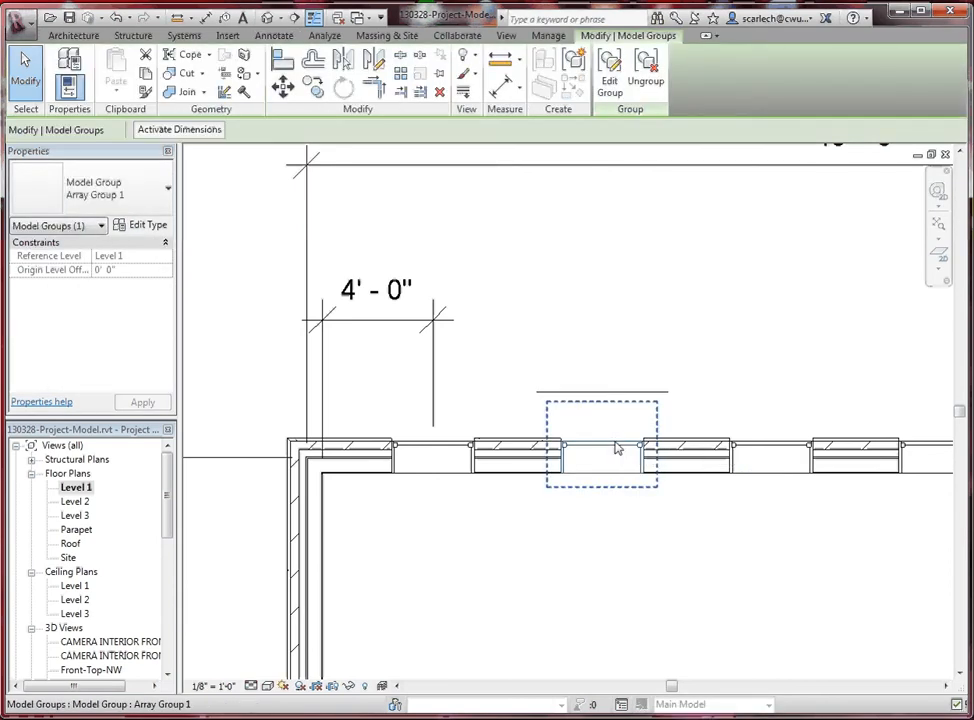
{"action": "scroll", "coordinate": [409, 446], "scroll_direction": "down", "scroll_amount": 2}
{"action": "left_click", "coordinate": [471, 484]}
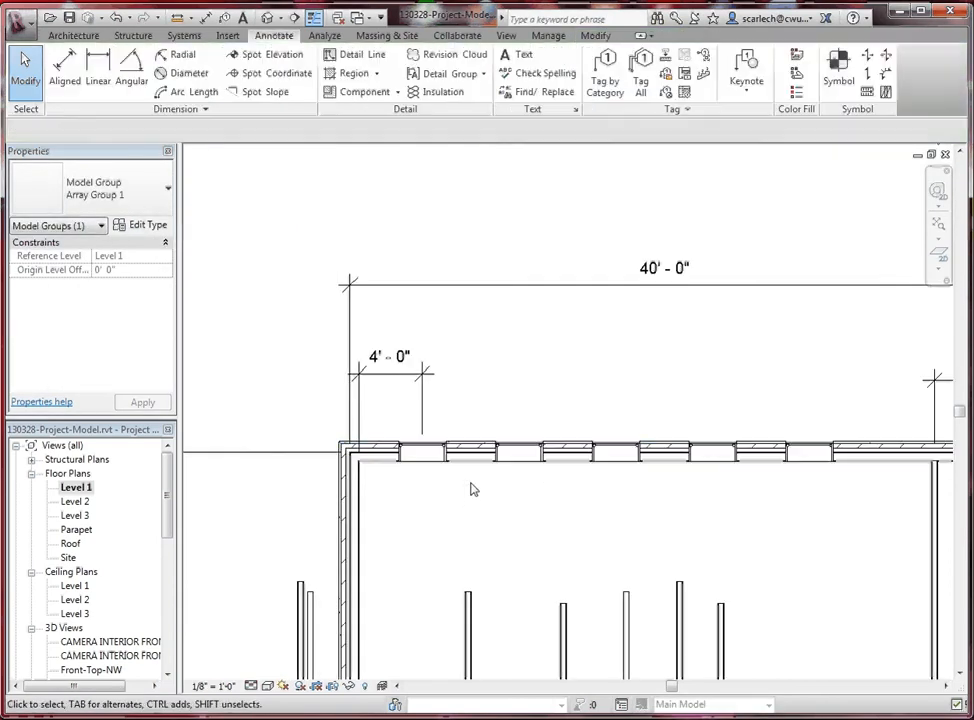
{"action": "left_click", "coordinate": [414, 451]}
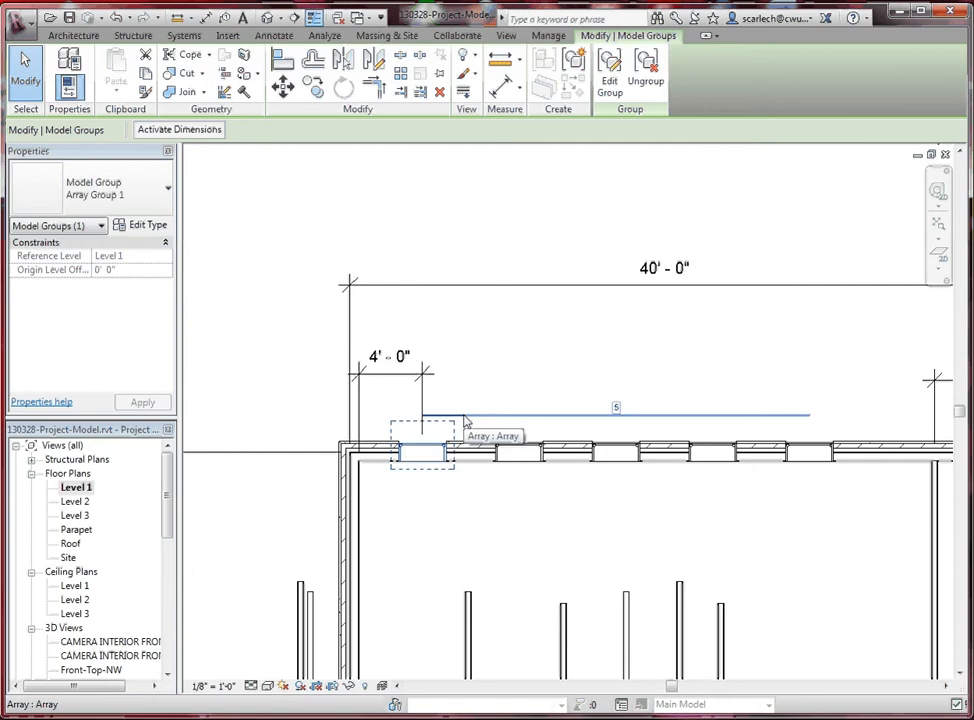
{"action": "left_click", "coordinate": [617, 409]}
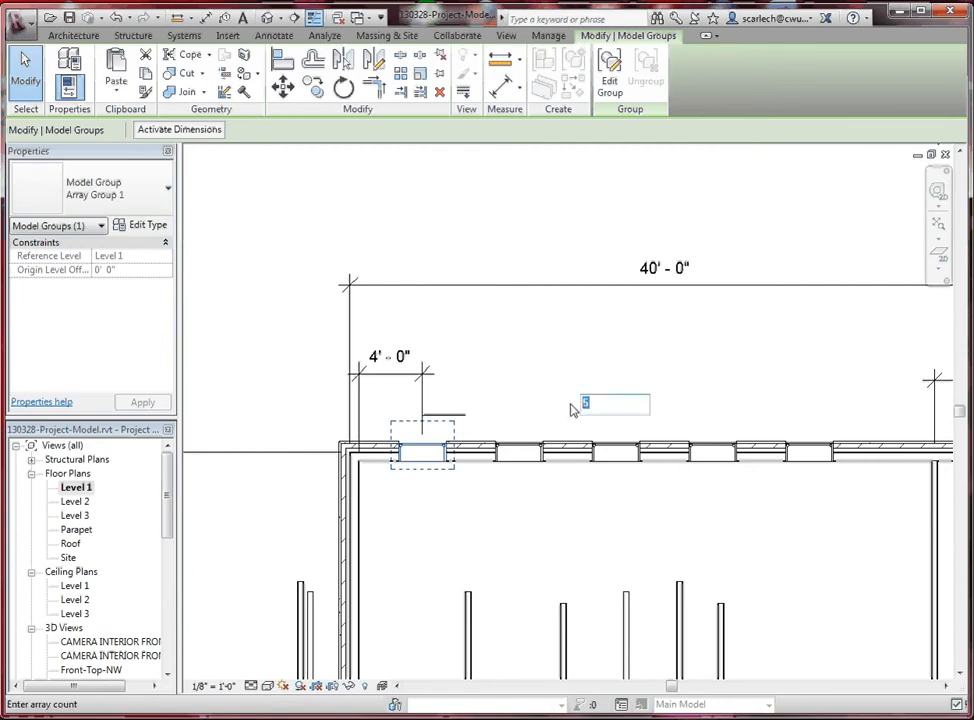
{"action": "type", "text": "4"}
{"action": "key", "text": "Return"}
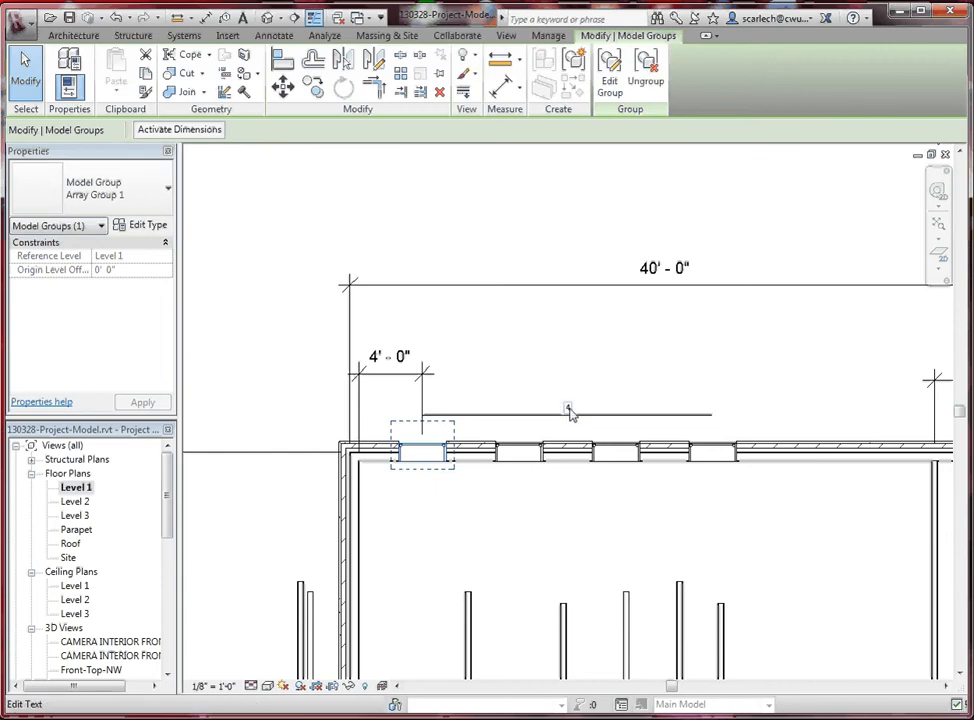
Step: Set the north wall array's window count to 6
{"action": "left_click", "coordinate": [569, 408]}
{"action": "type", "text": "6"}
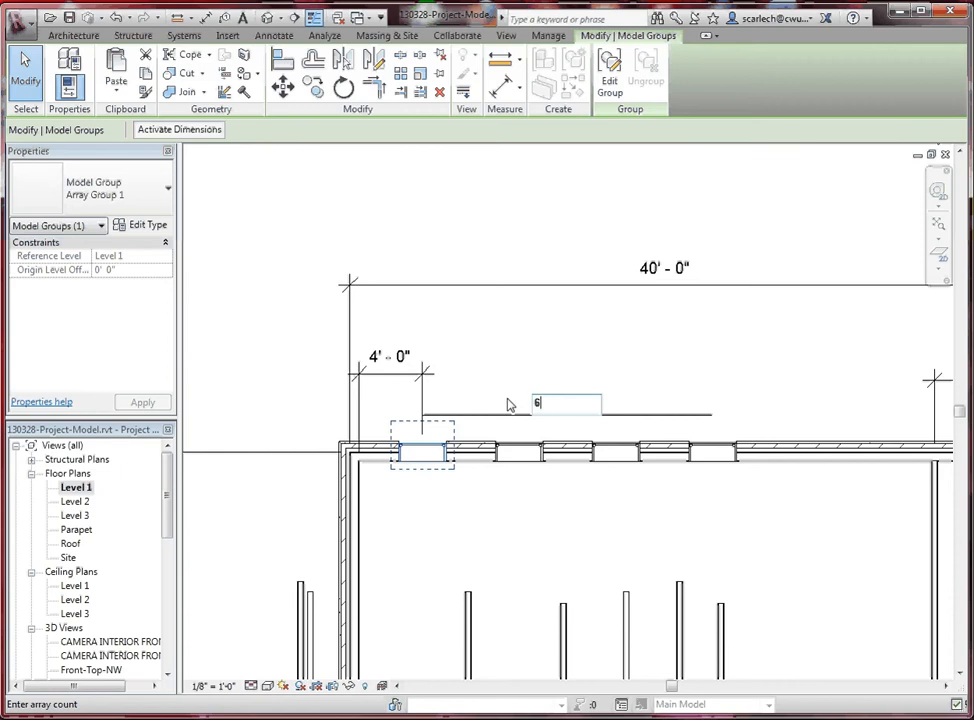
{"action": "key", "text": "Return"}
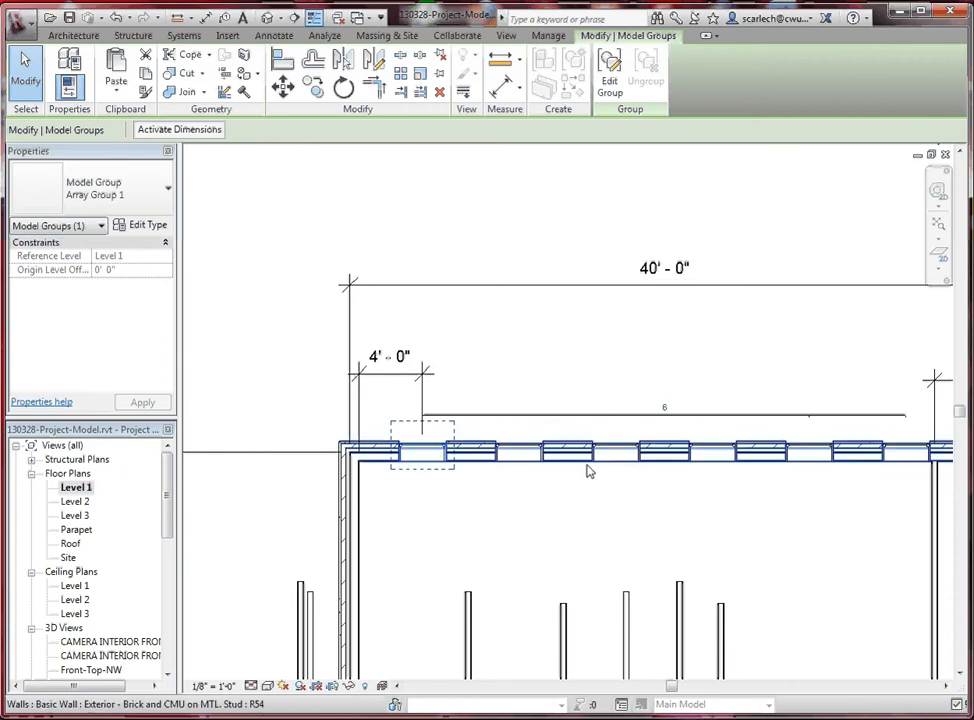
{"action": "scroll", "coordinate": [576, 472], "scroll_direction": "down", "scroll_amount": 1}
{"action": "scroll", "coordinate": [820, 470], "scroll_direction": "up", "scroll_amount": 2}
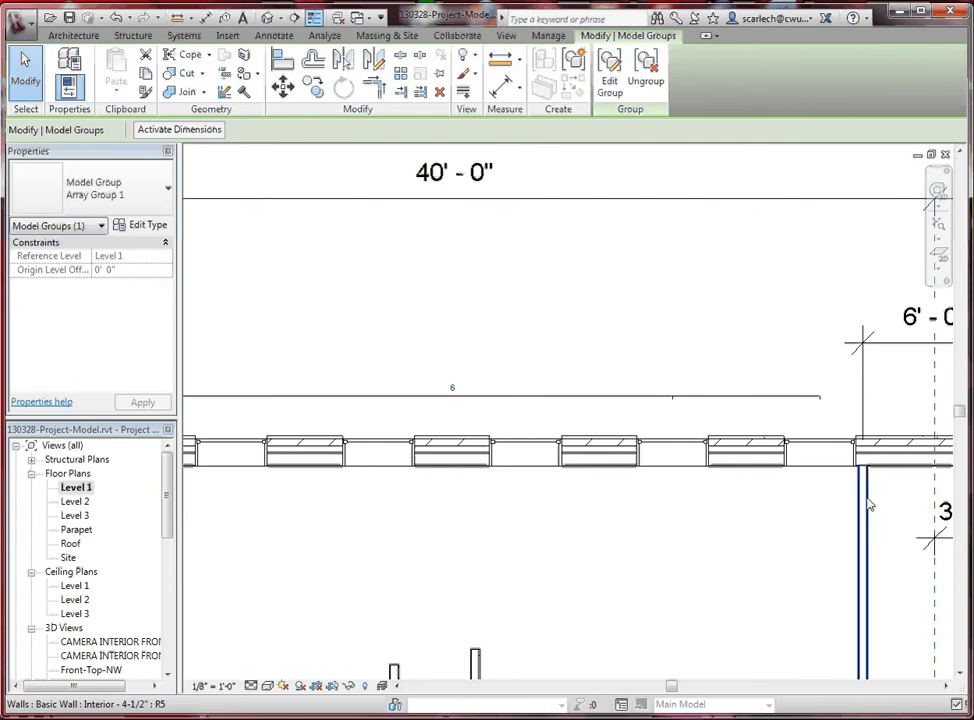
{"action": "scroll", "coordinate": [810, 470], "scroll_direction": "down", "scroll_amount": 2}
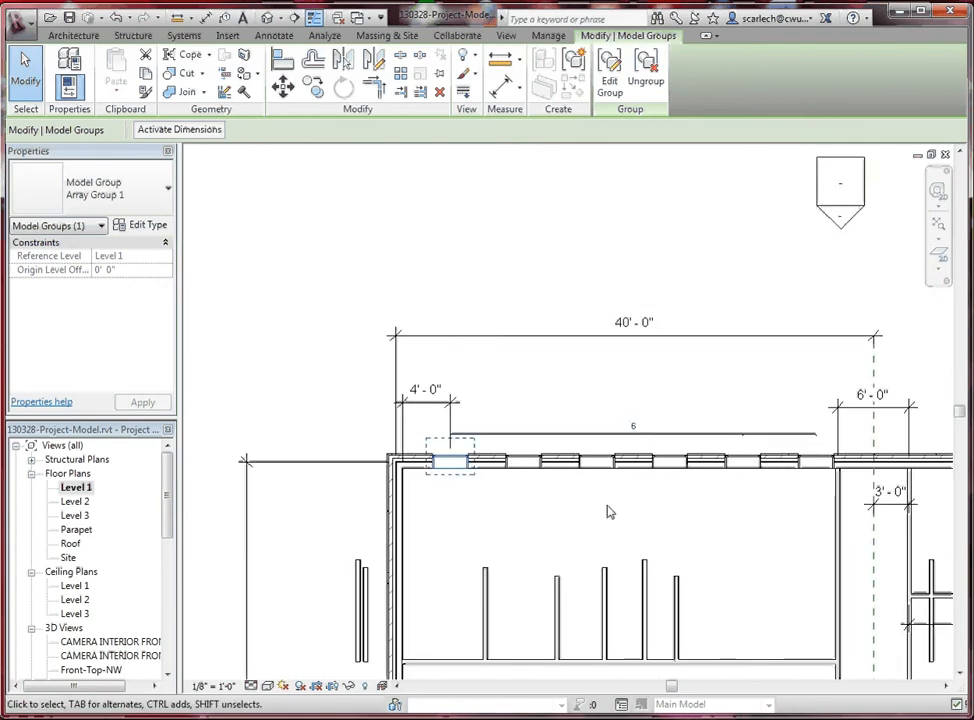
Step: Nudge the second arrayed window east along the north wall to widen the array spacing past the interior cross wall
{"action": "left_click", "coordinate": [536, 462]}
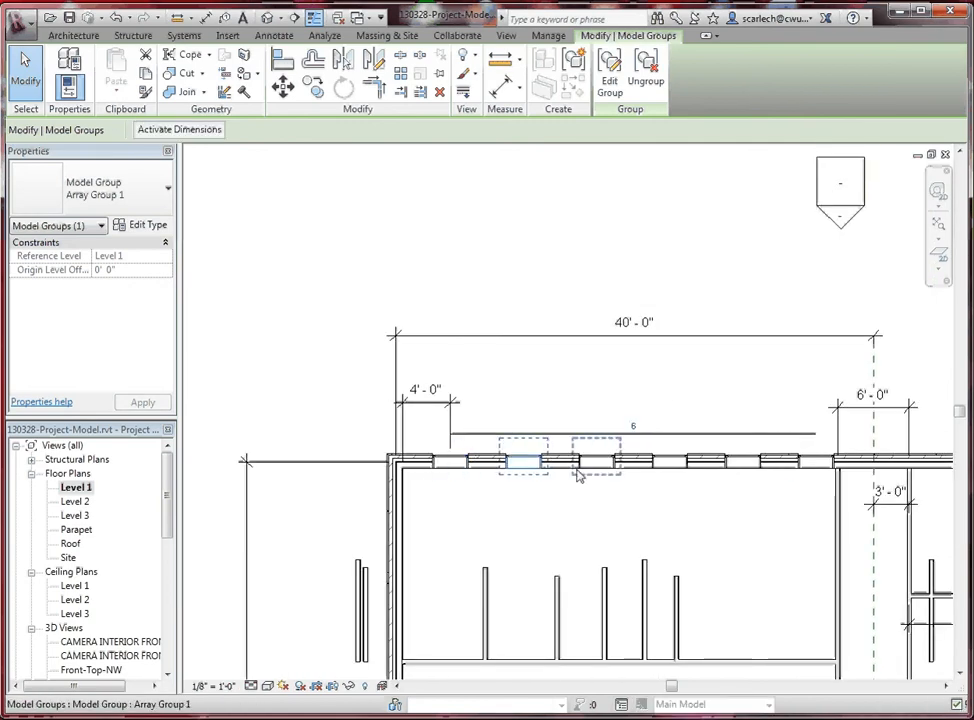
{"action": "key", "text": "Right"}
{"action": "key", "text": "Right"}
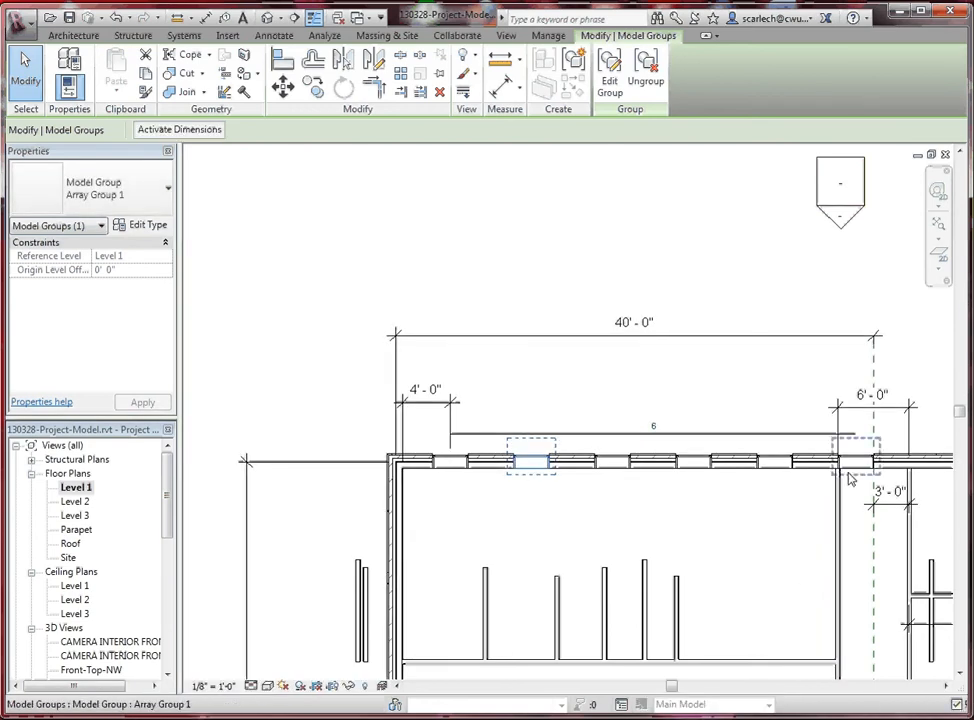
{"action": "scroll", "coordinate": [848, 480], "scroll_direction": "down", "scroll_amount": 2}
{"action": "scroll", "coordinate": [846, 478], "scroll_direction": "up", "scroll_amount": 5}
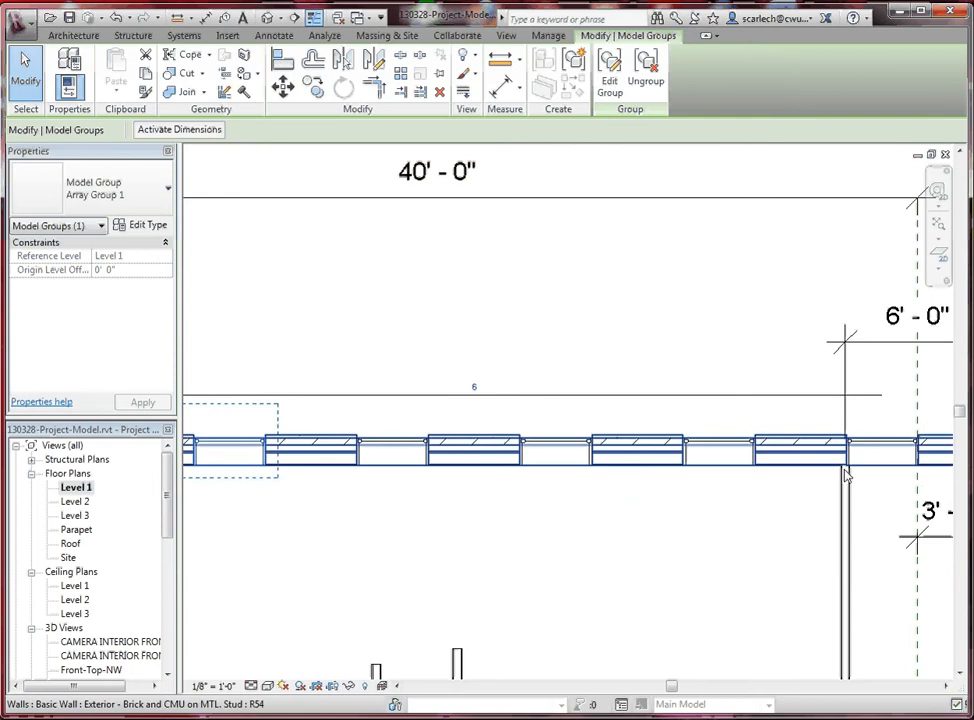
{"action": "scroll", "coordinate": [847, 498], "scroll_direction": "down", "scroll_amount": 4}
{"action": "scroll", "coordinate": [610, 487], "scroll_direction": "up", "scroll_amount": 3}
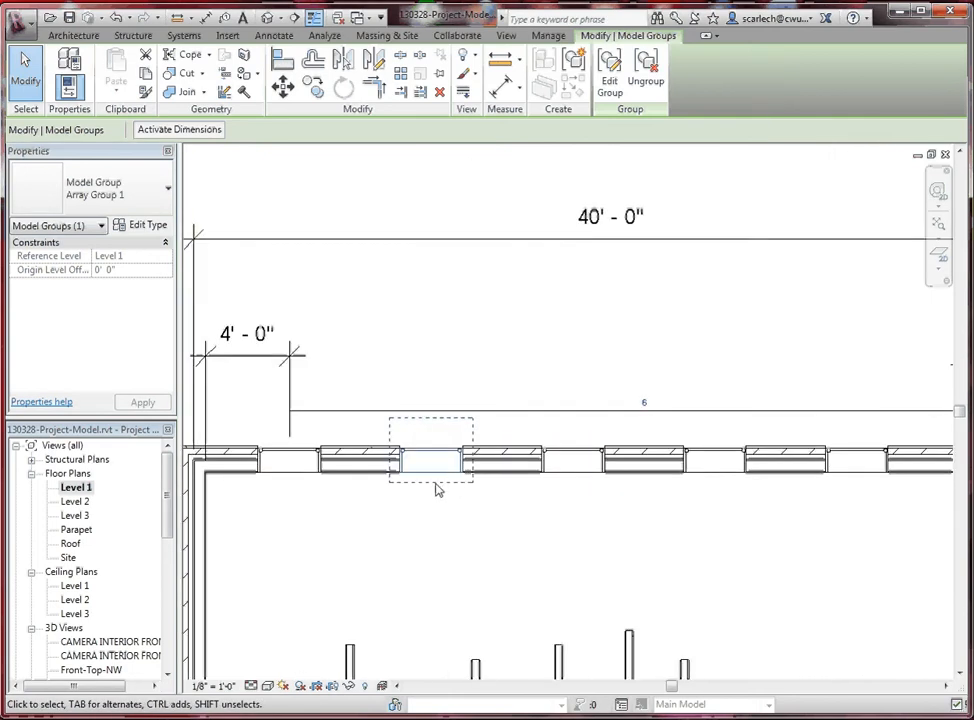
Step: Move the second arrayed window west along the north wall to tighten the spacing of the whole array
{"action": "left_click", "coordinate": [441, 491]}
{"action": "left_click", "coordinate": [440, 472]}
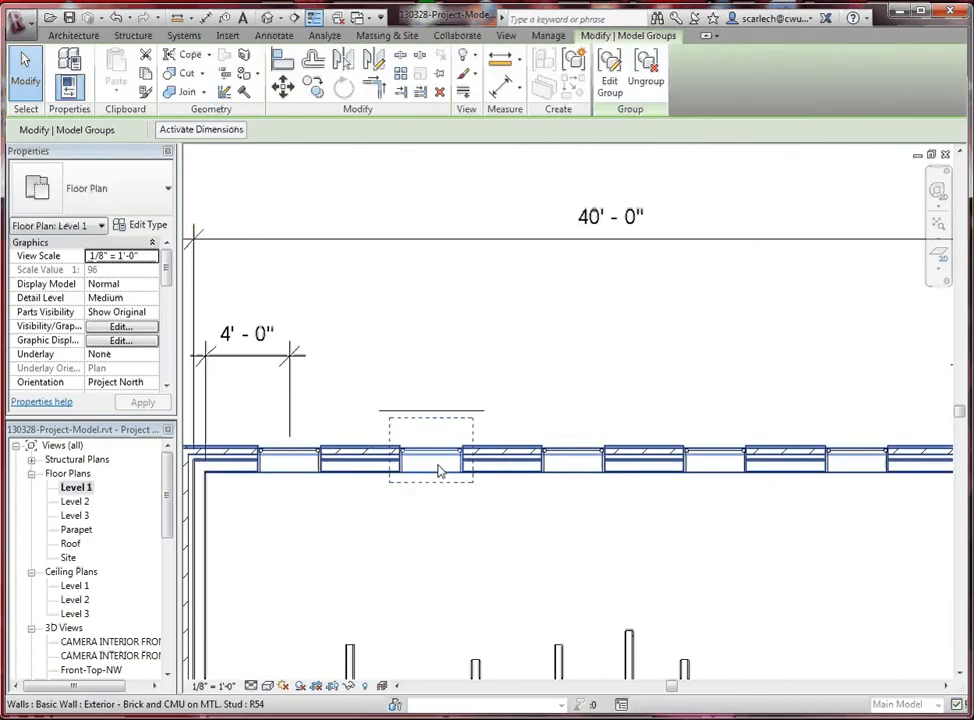
{"action": "left_click_drag", "start_coordinate": [437, 465], "coordinate": [391, 459]}
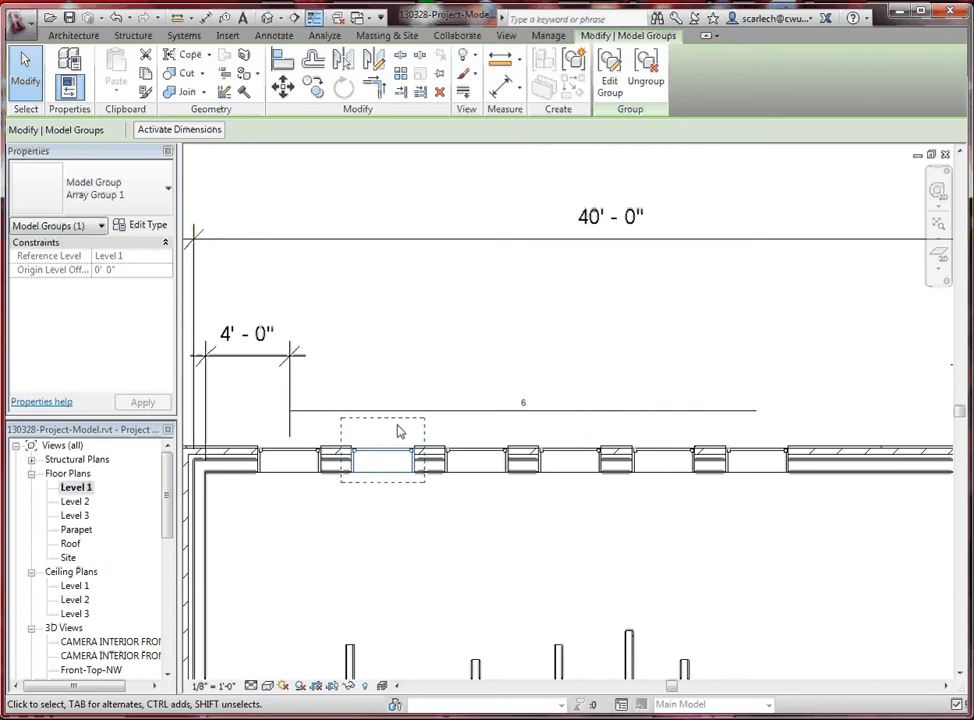
{"action": "key", "text": "Escape"}
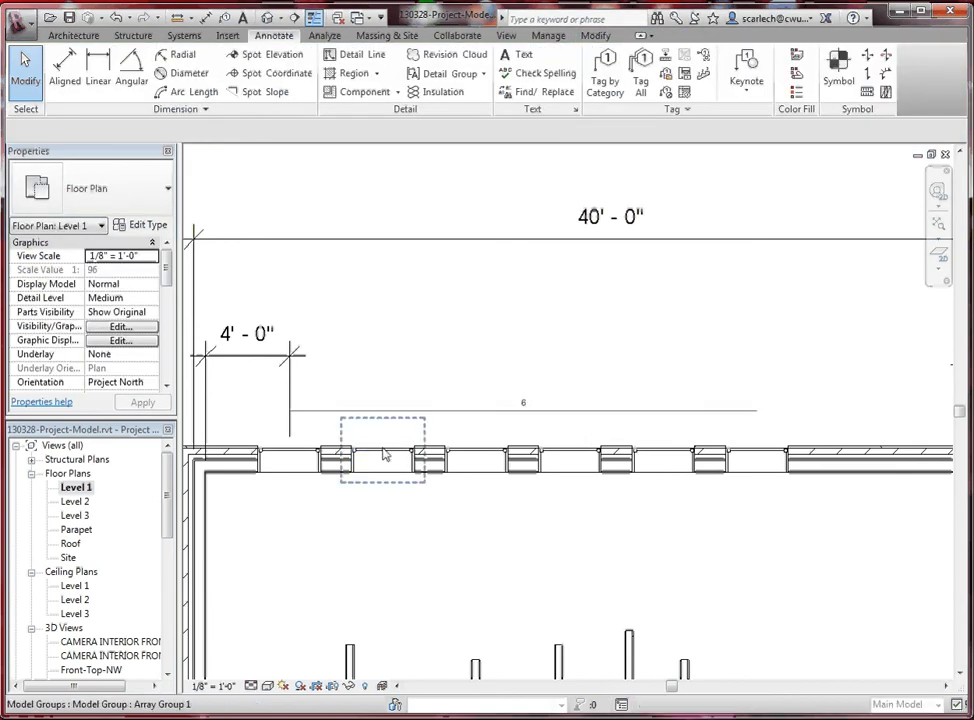
{"action": "left_click", "coordinate": [384, 455]}
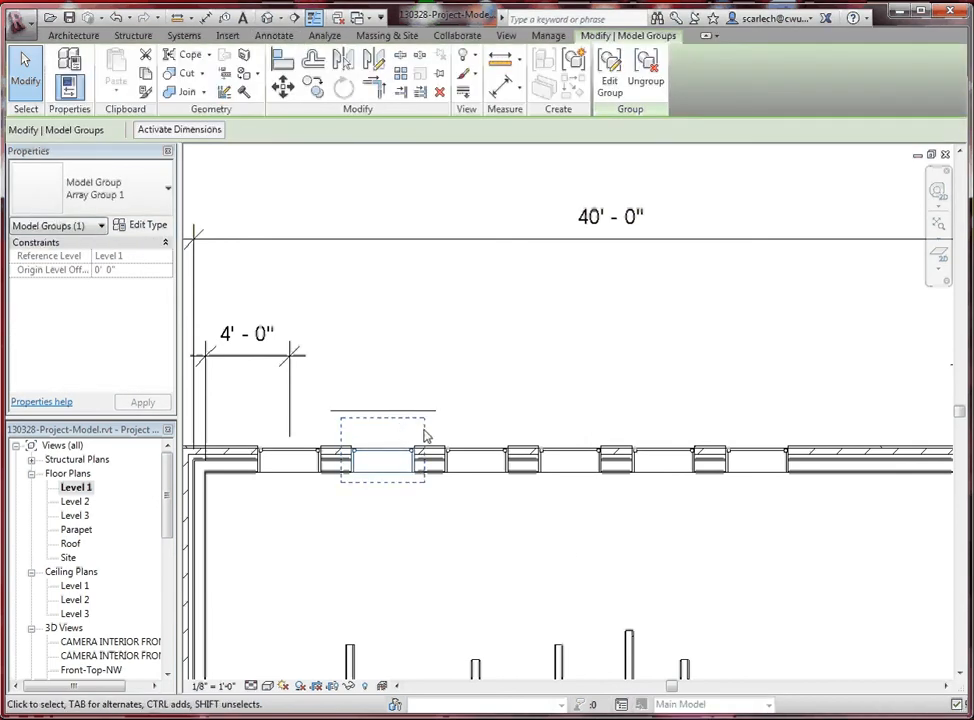
{"action": "key", "text": "Escape"}
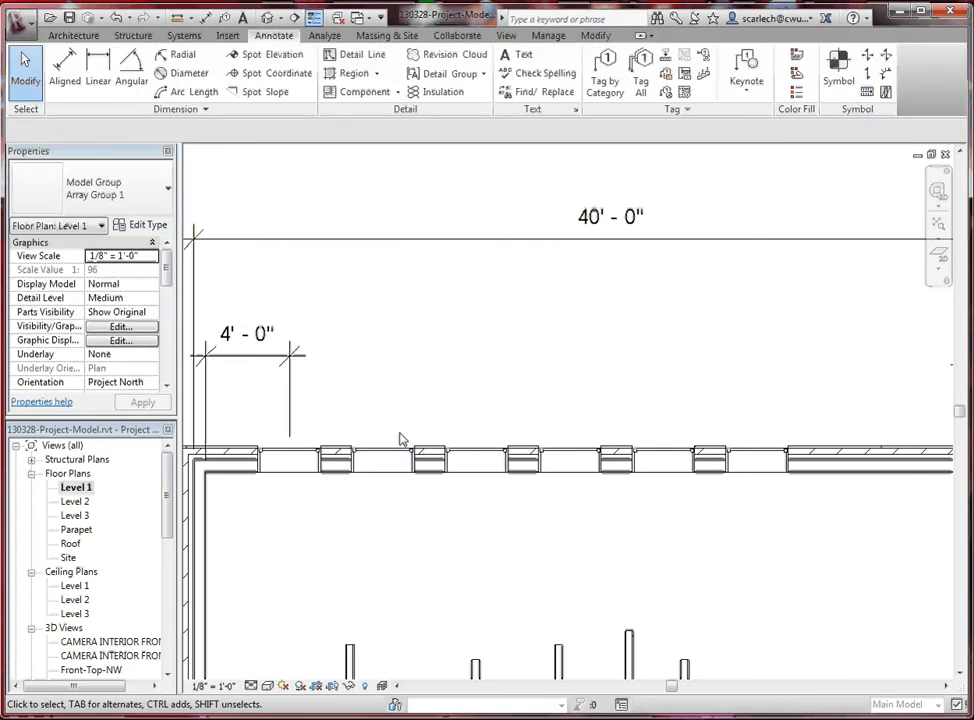
Step: Move the second arrayed window back east a short distance to widen the array spacing
{"action": "left_click", "coordinate": [396, 457]}
{"action": "left_click_drag", "start_coordinate": [396, 457], "coordinate": [424, 456]}
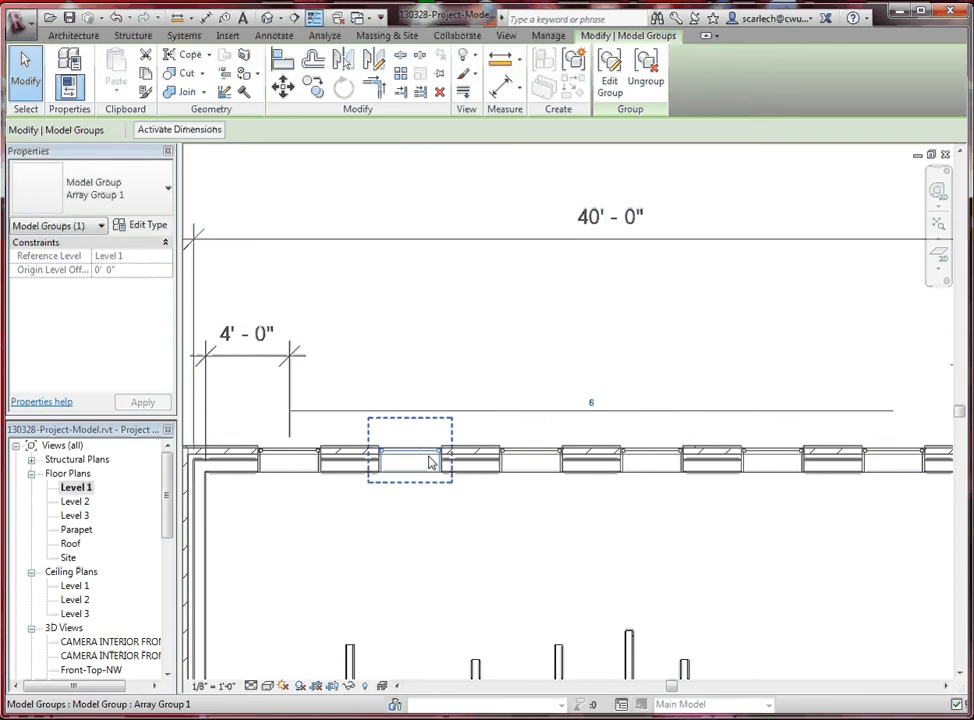
{"action": "left_click", "coordinate": [465, 518]}
{"action": "left_click", "coordinate": [416, 461]}
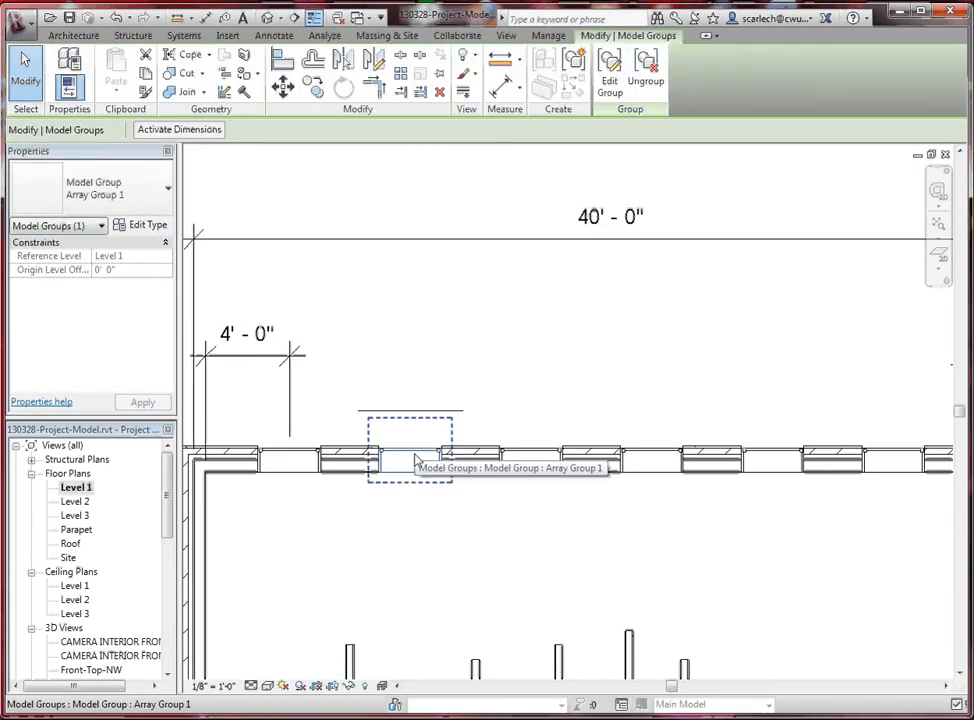
{"action": "key", "text": "Escape"}
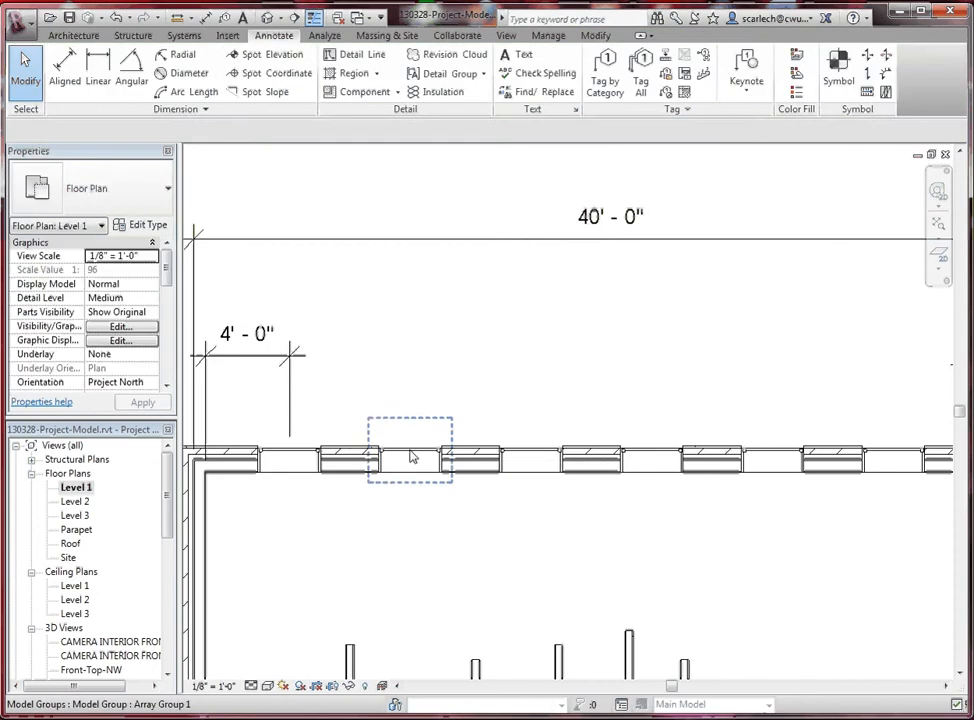
Step: Activate the second window group's dimensions and set the clear distance between the first and second windows to 2'
{"action": "left_click", "coordinate": [411, 456]}
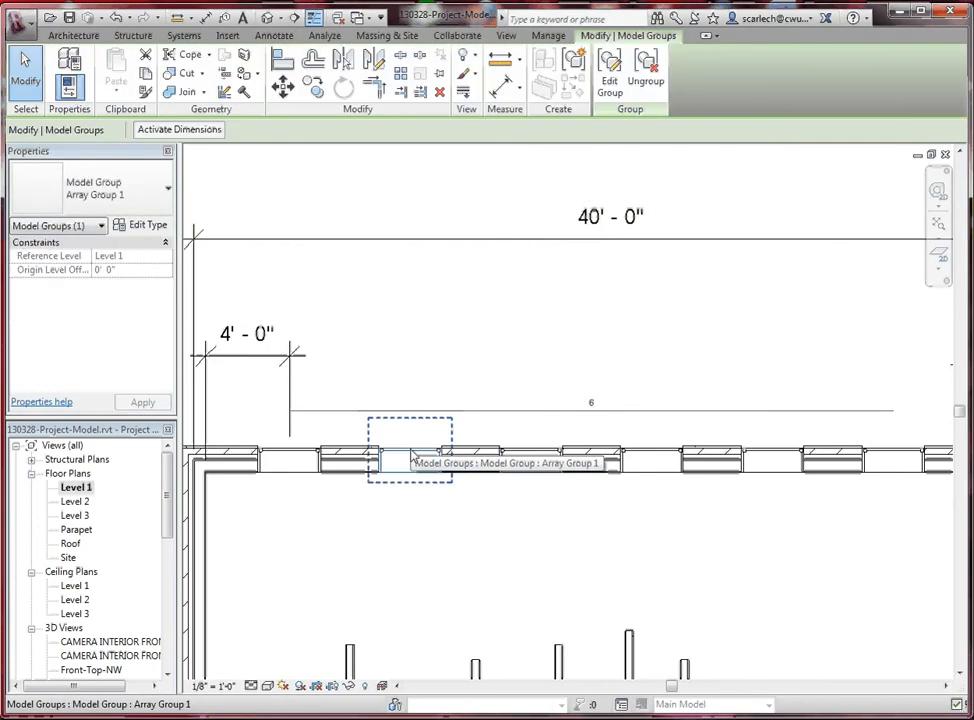
{"action": "left_click", "coordinate": [180, 130]}
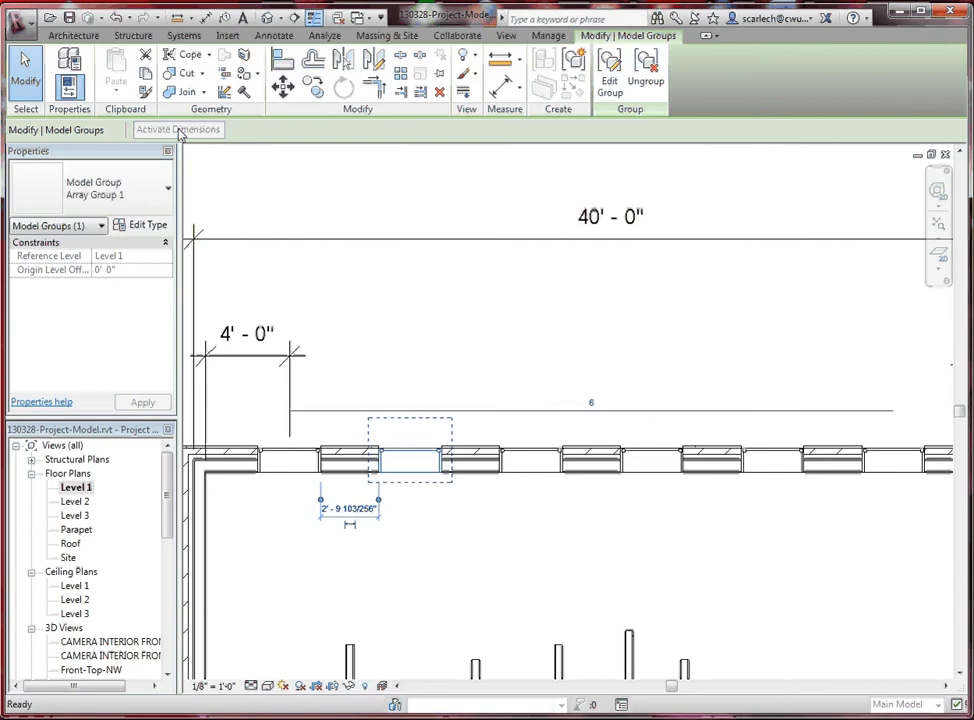
{"action": "left_click", "coordinate": [365, 512]}
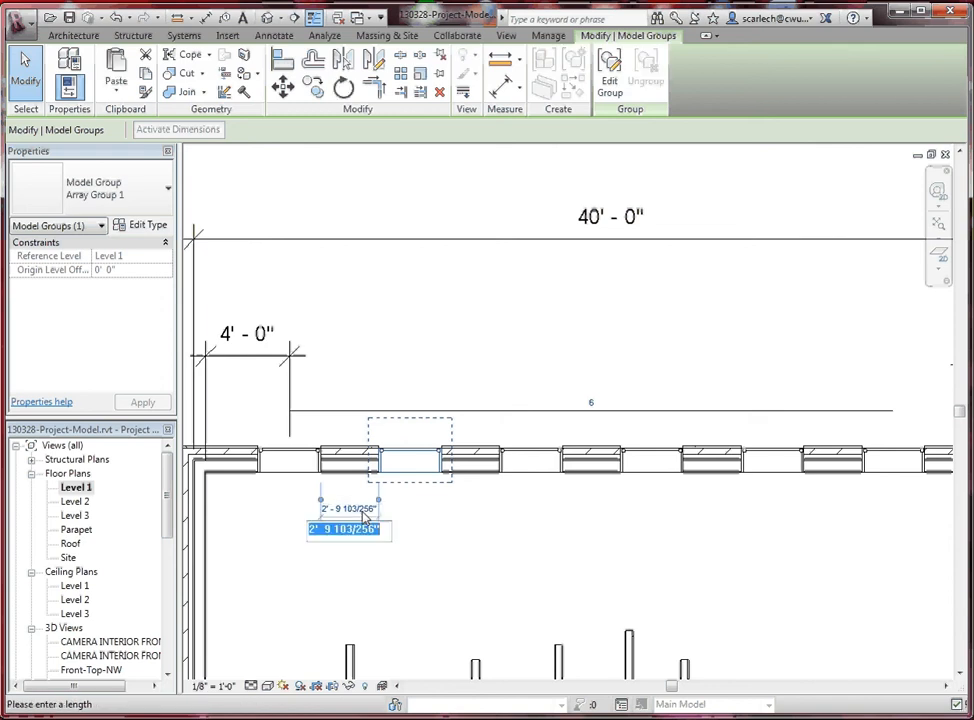
{"action": "type", "text": "2"}
{"action": "key", "text": "Return"}
{"action": "key", "text": "Escape"}
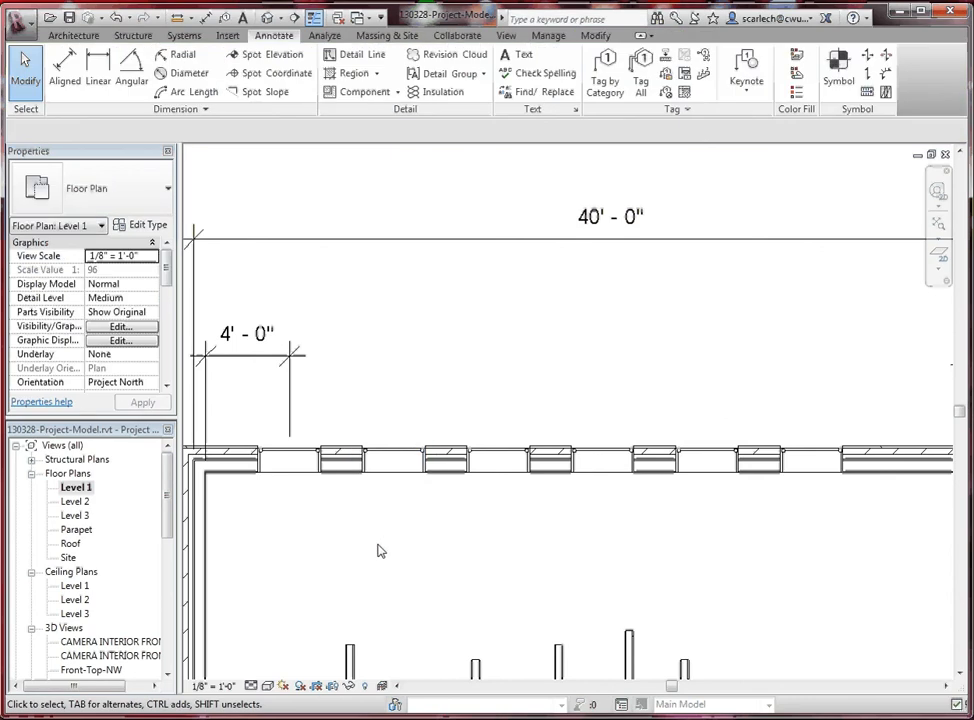
Step: Make the dimension between the first two windows permanent and move its witness lines to both window centres
{"action": "left_click", "coordinate": [394, 461]}
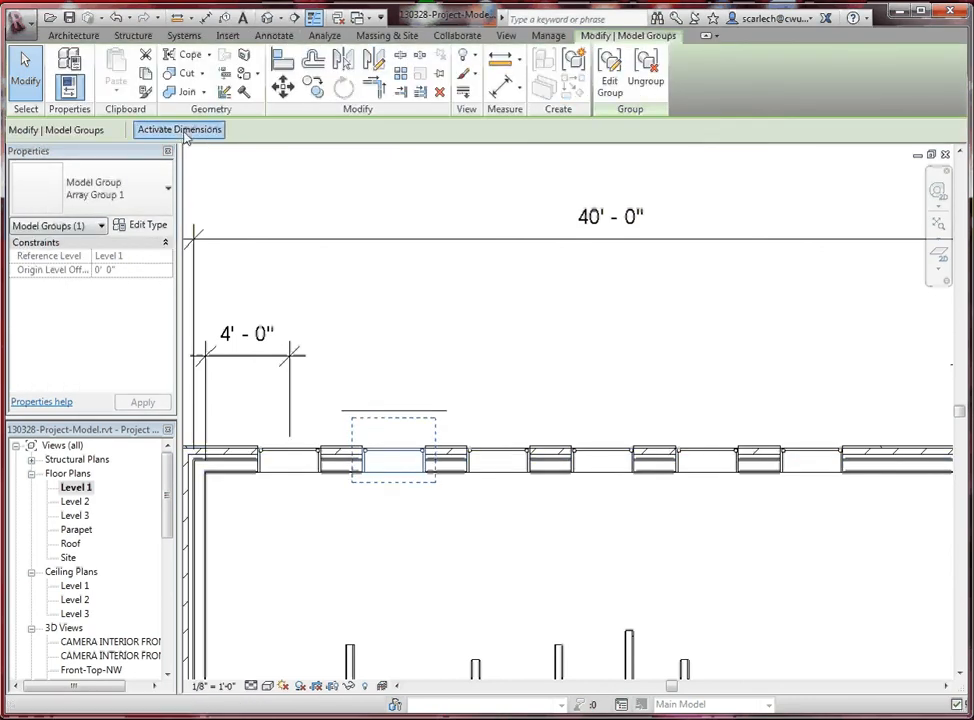
{"action": "left_click", "coordinate": [182, 131]}
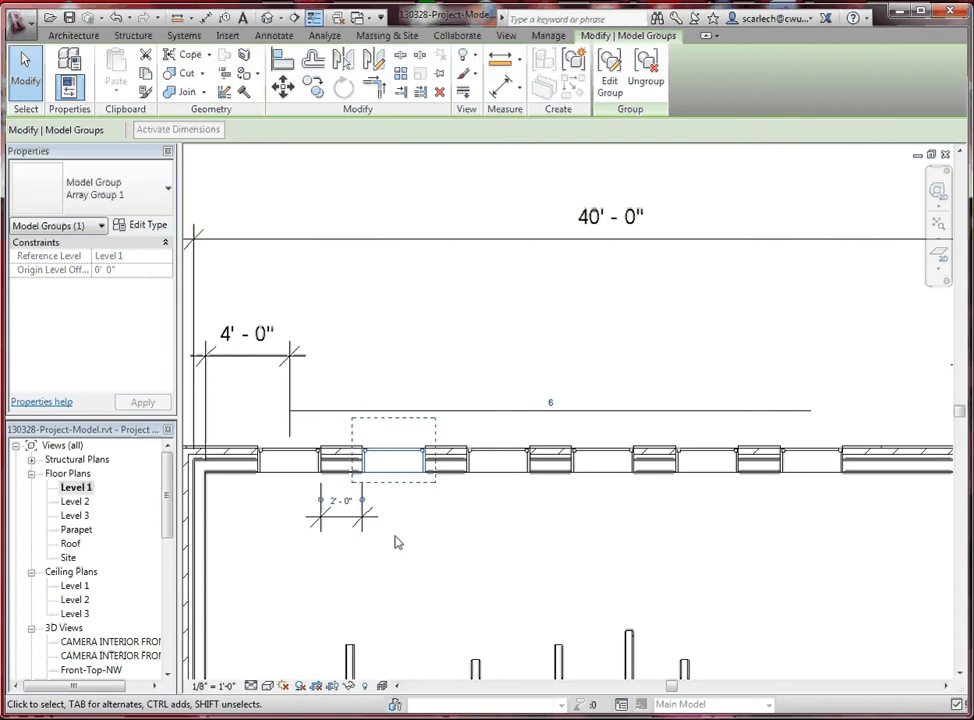
{"action": "left_click", "coordinate": [394, 542]}
{"action": "left_click", "coordinate": [326, 512]}
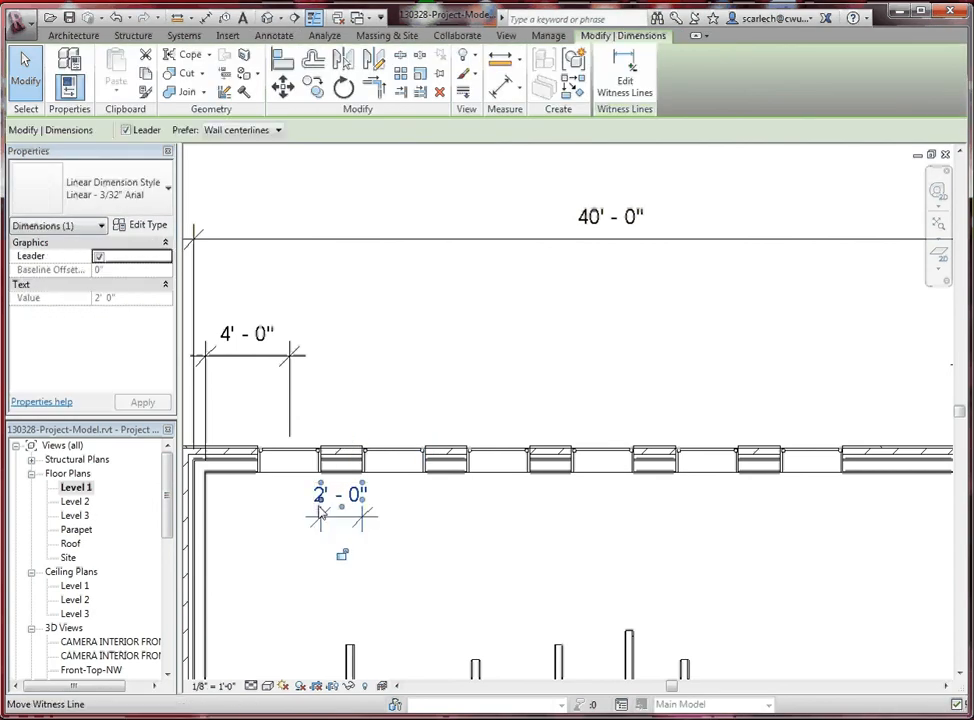
{"action": "left_click_drag", "start_coordinate": [320, 513], "coordinate": [290, 462]}
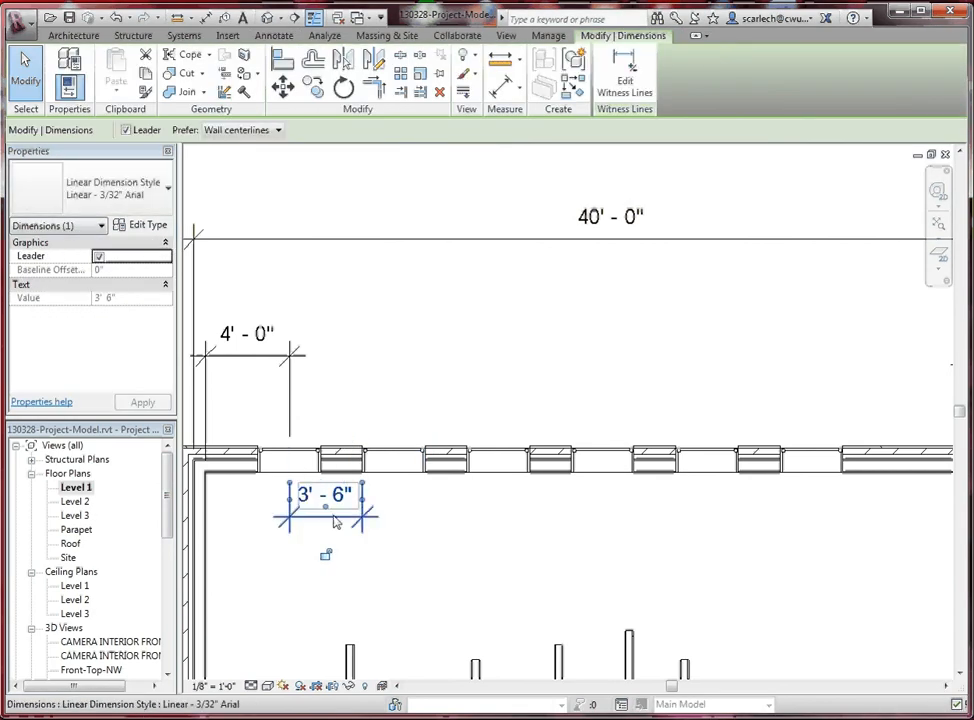
{"action": "left_click_drag", "start_coordinate": [363, 506], "coordinate": [393, 462]}
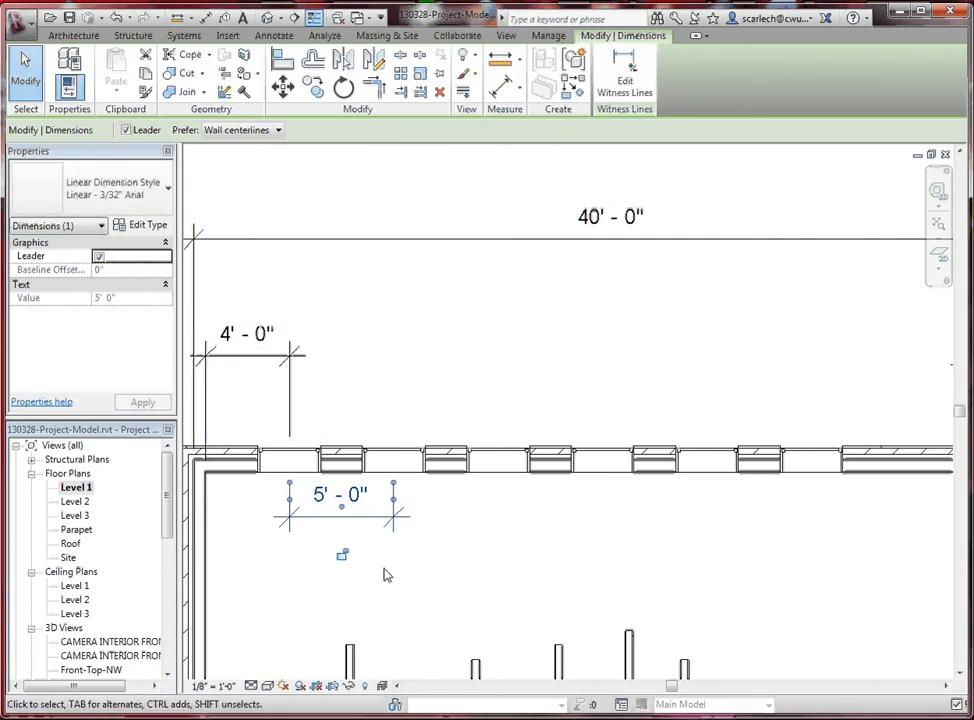
{"action": "key", "text": "Escape"}
Step: Set the centre-to-centre dimension between the first and second arrayed windows to 6'
{"action": "left_click", "coordinate": [411, 459]}
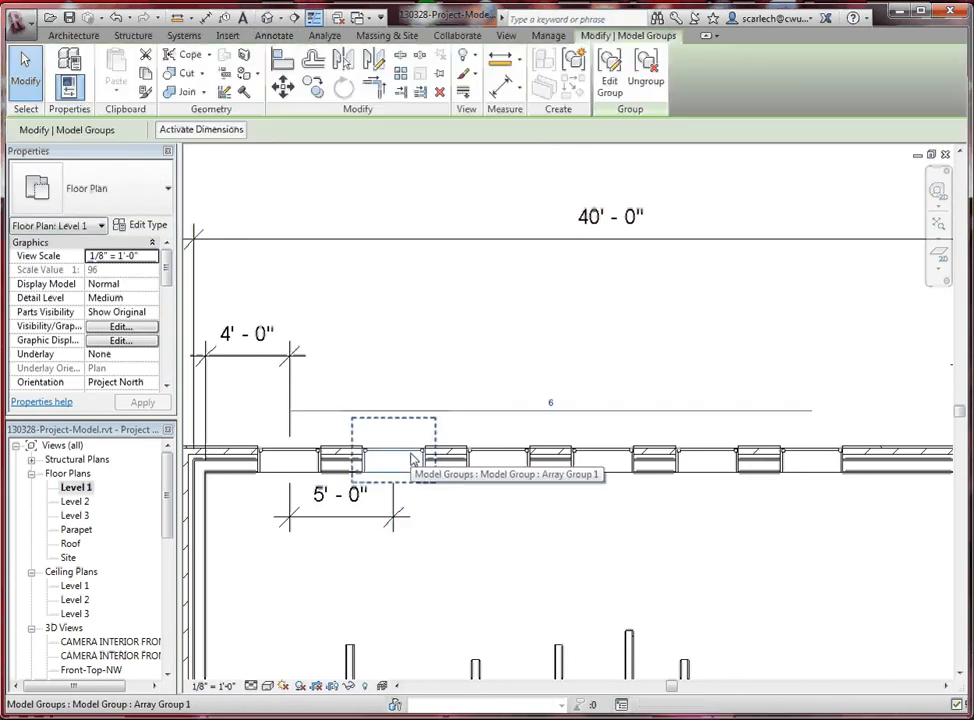
{"action": "left_click", "coordinate": [201, 129]}
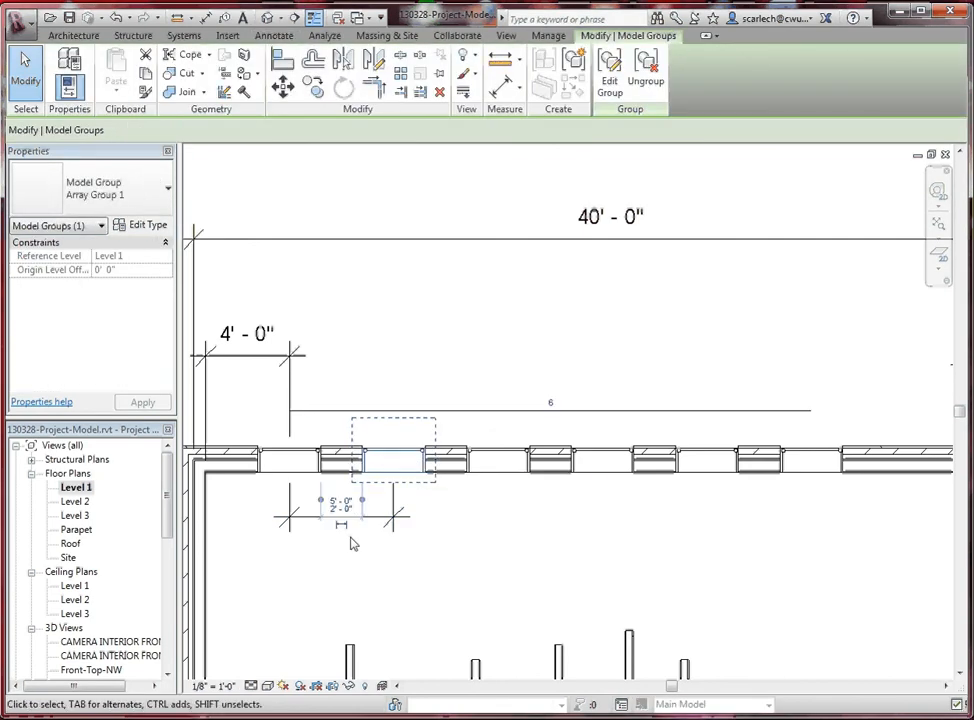
{"action": "scroll", "coordinate": [352, 543], "scroll_direction": "up", "scroll_amount": 5}
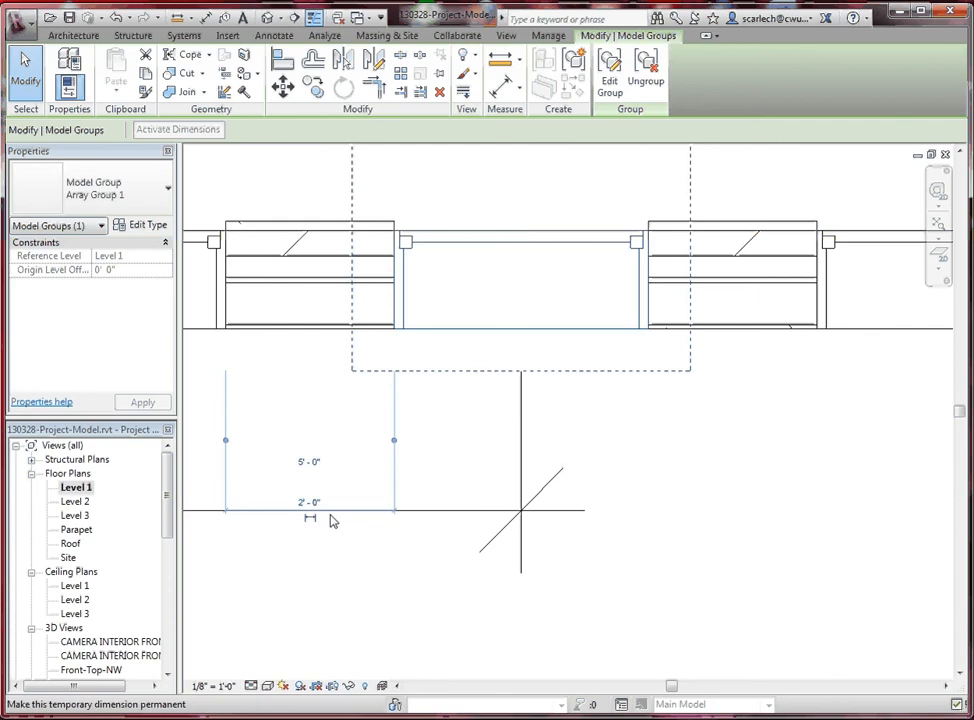
{"action": "left_click", "coordinate": [311, 462]}
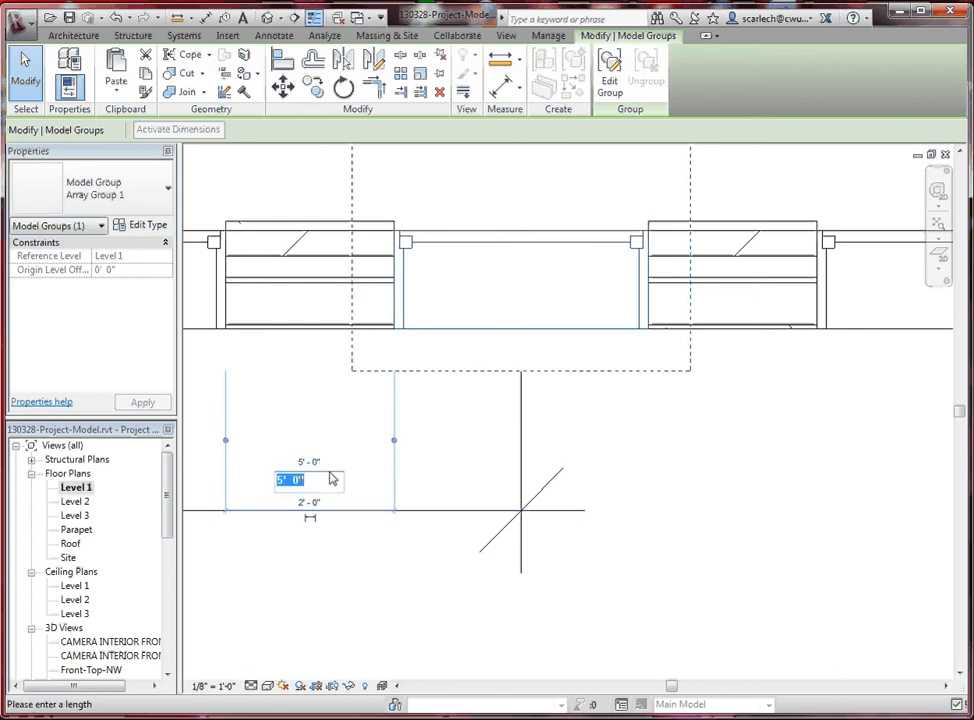
{"action": "type", "text": "6"}
{"action": "key", "text": "Return"}
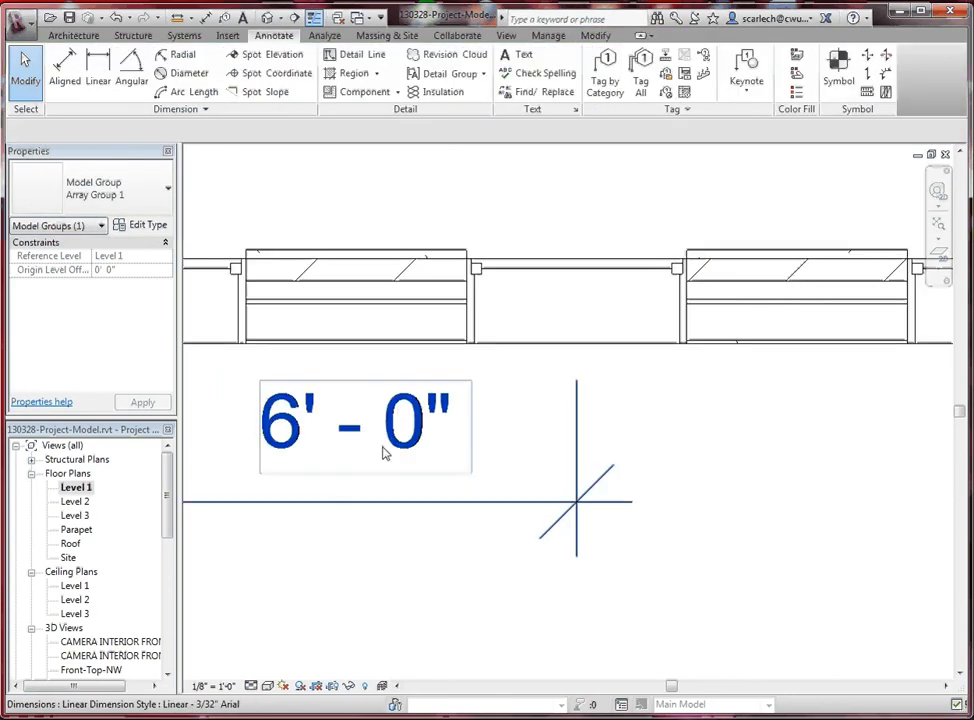
Step: Move the centre-to-centre dimension between the first two windows above the north wall, in line with the 4' dimension, and lock it
{"action": "scroll", "coordinate": [382, 453], "scroll_direction": "down", "scroll_amount": 5}
{"action": "left_click", "coordinate": [425, 463]}
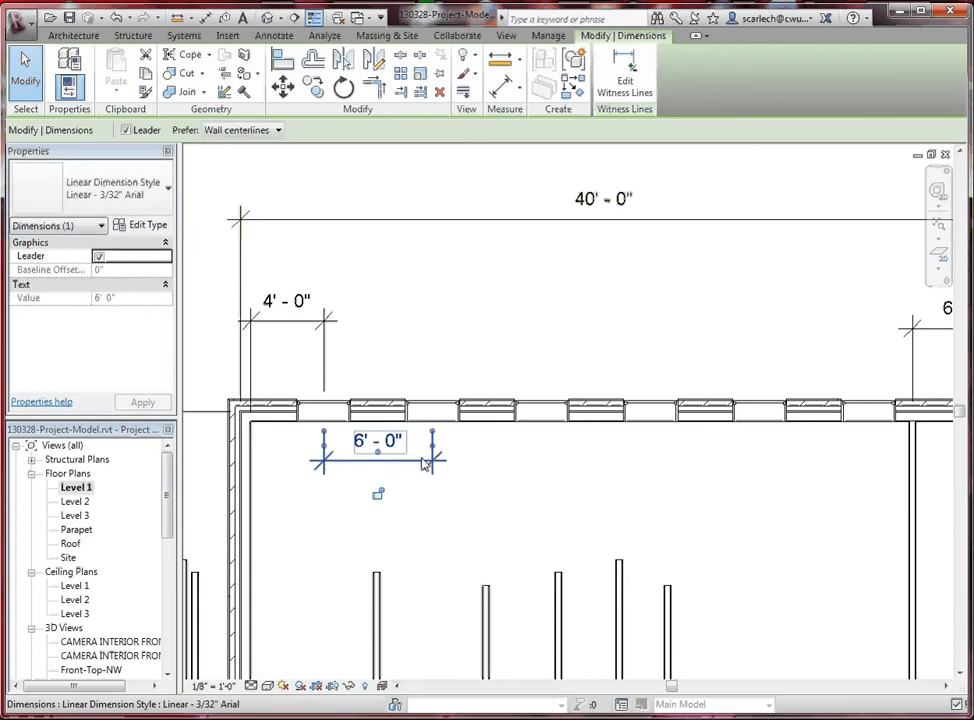
{"action": "left_click_drag", "start_coordinate": [425, 463], "coordinate": [426, 323]}
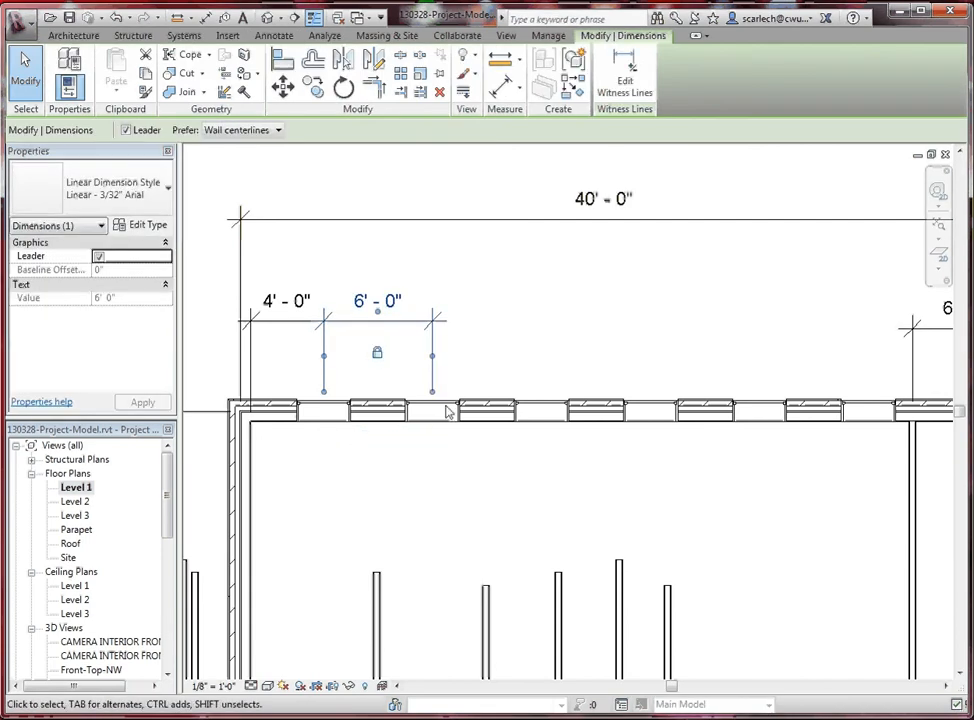
{"action": "left_click", "coordinate": [505, 489]}
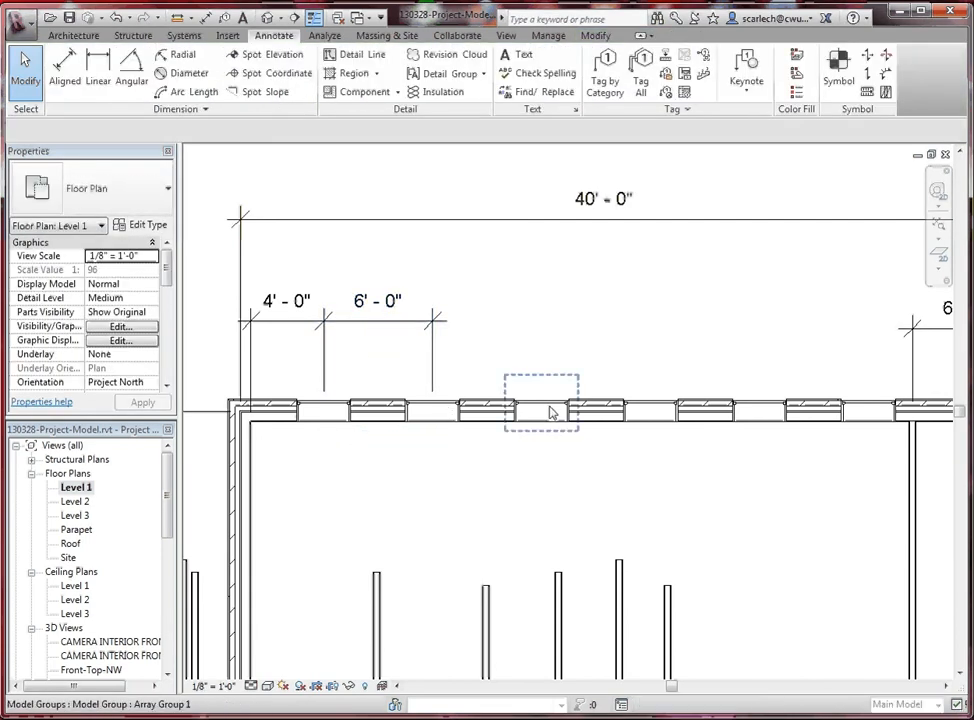
Step: Try to shift the third arrayed window a short distance along the north wall
{"action": "left_click", "coordinate": [551, 412]}
{"action": "key", "text": "Delete"}
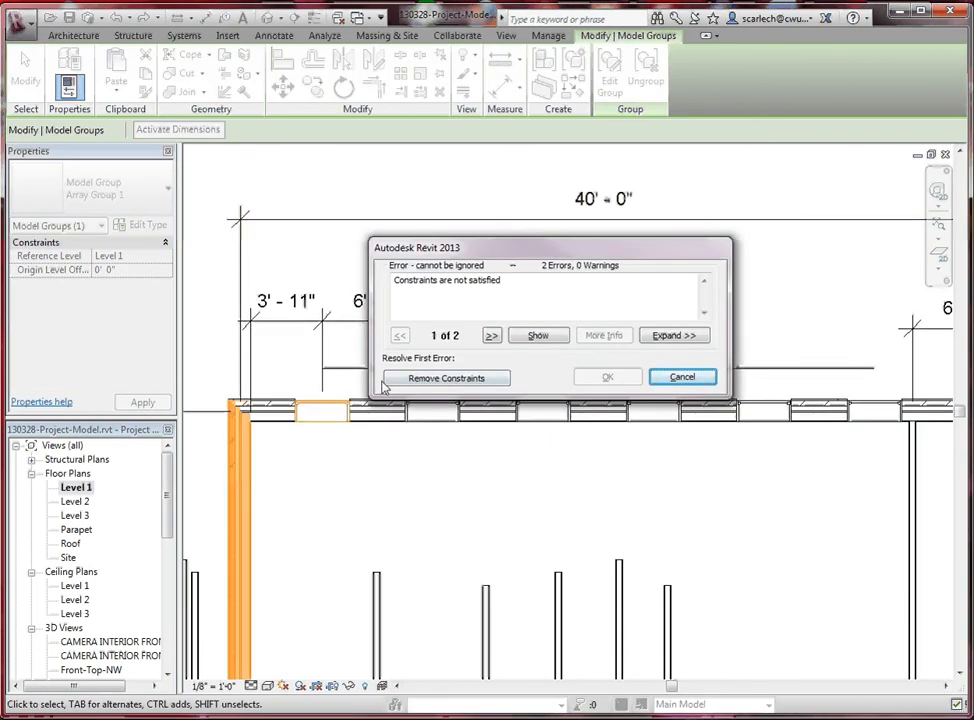
{"action": "left_click", "coordinate": [704, 377]}
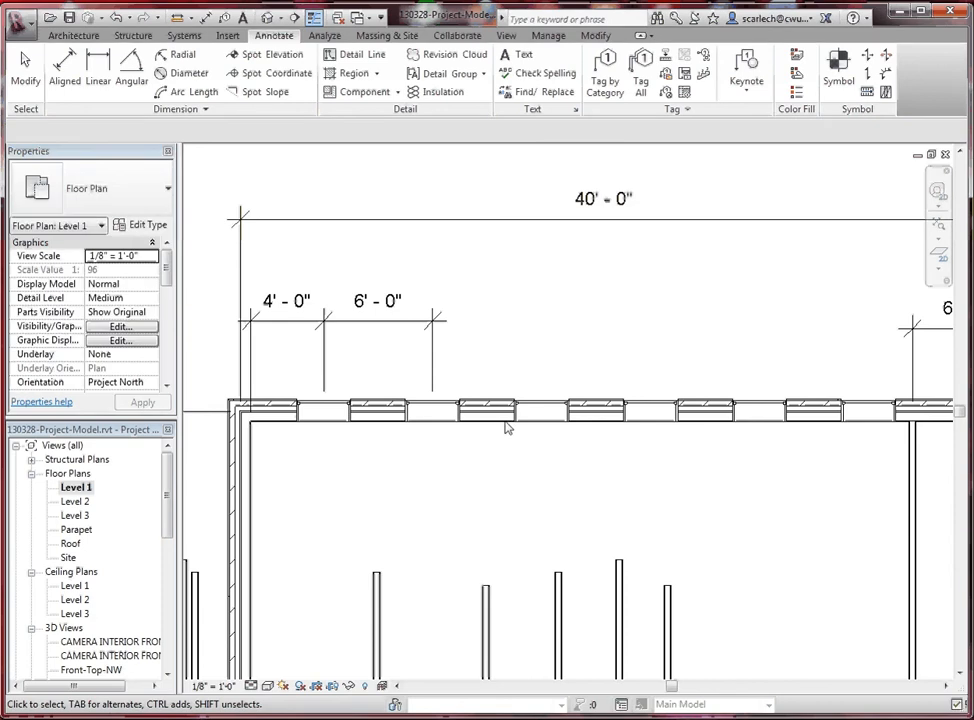
{"action": "scroll", "coordinate": [504, 426], "scroll_direction": "down", "scroll_amount": 2}
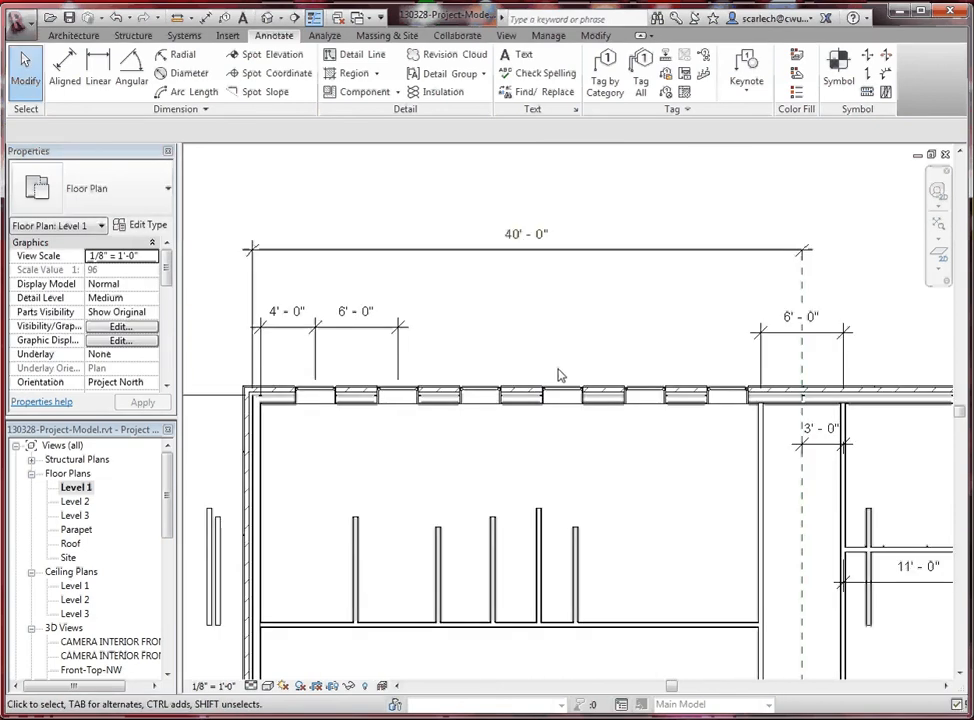